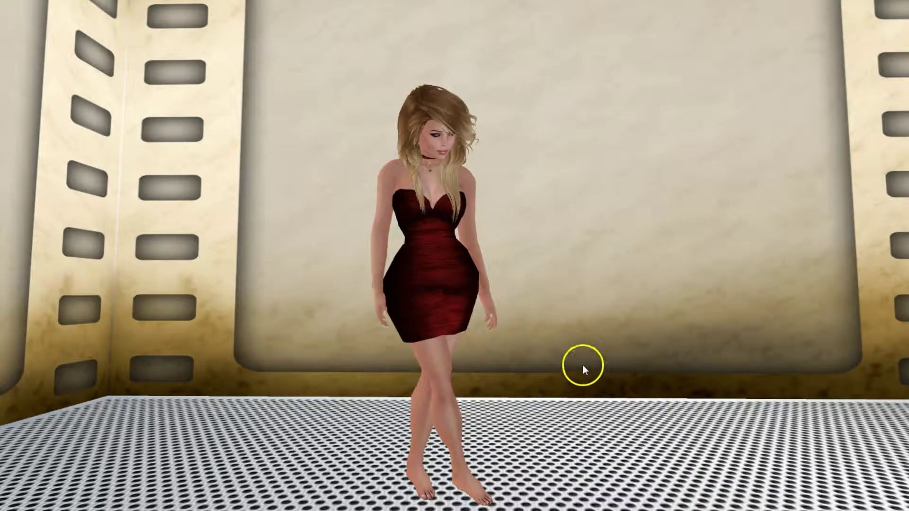
# Set the female avatar shape's Breast Size to 100, save the shape and close the appearance editor.
pyautogui.rightClick(446, 275)
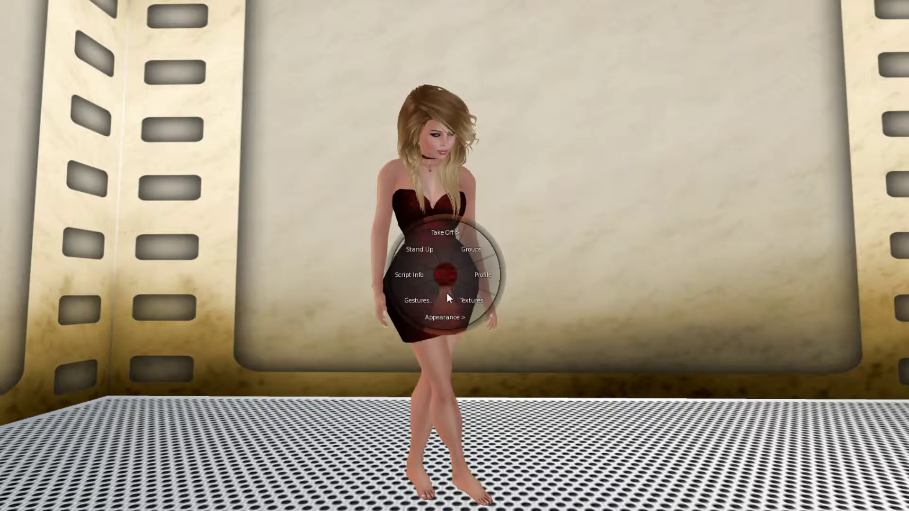
pyautogui.click(444, 318)
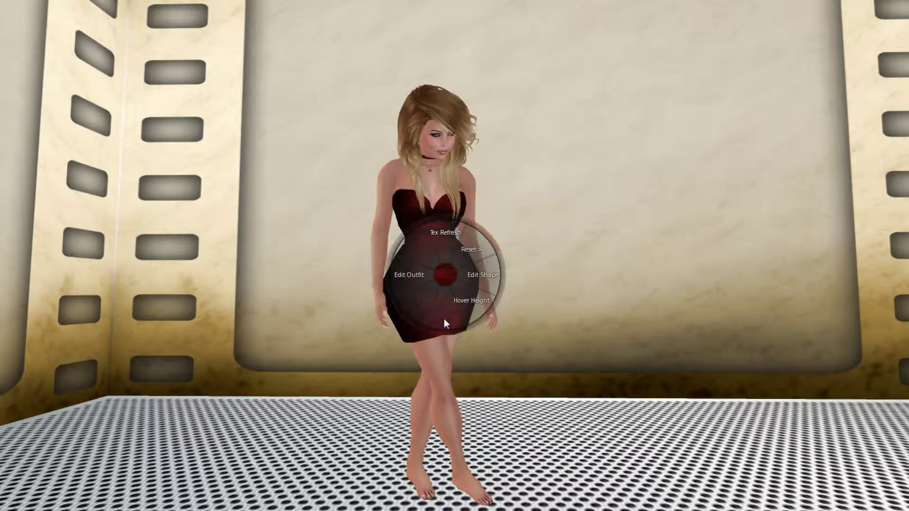
pyautogui.click(480, 274)
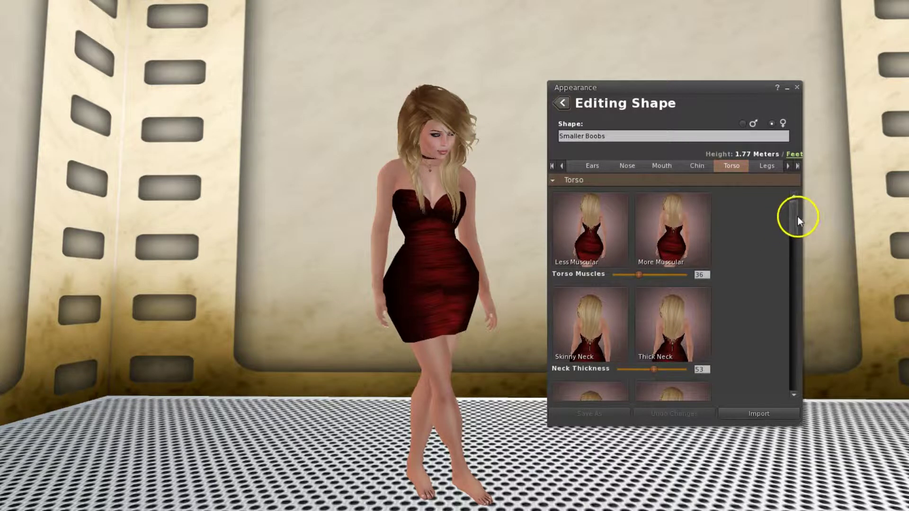
pyautogui.moveTo(797, 217); pyautogui.dragTo(794, 282)
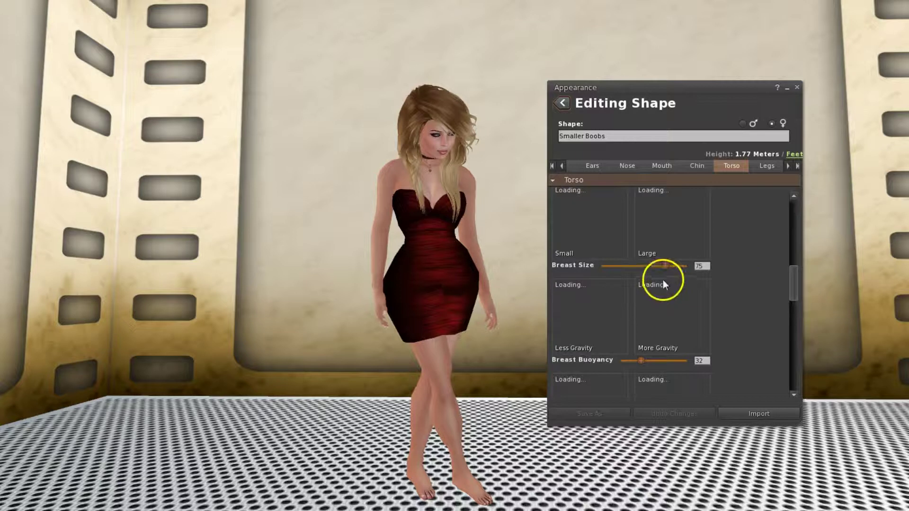
pyautogui.moveTo(666, 265); pyautogui.dragTo(689, 267)
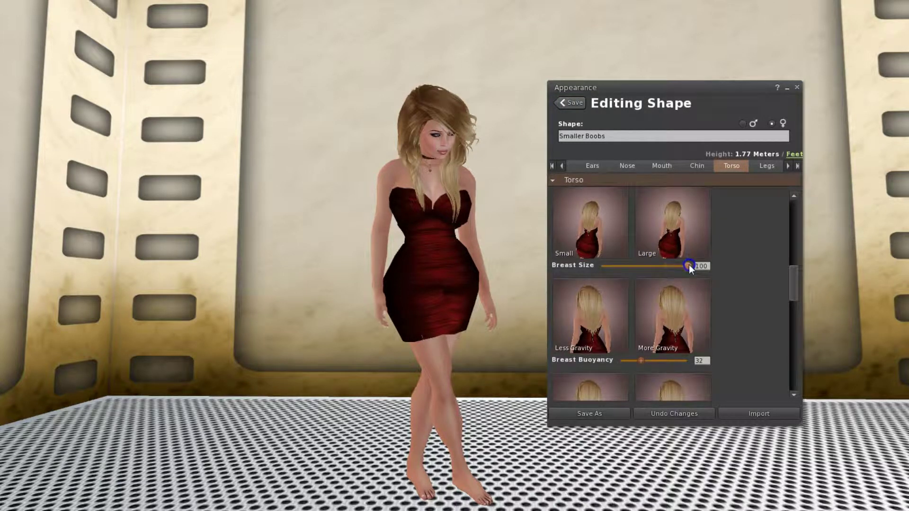
pyautogui.click(573, 103)
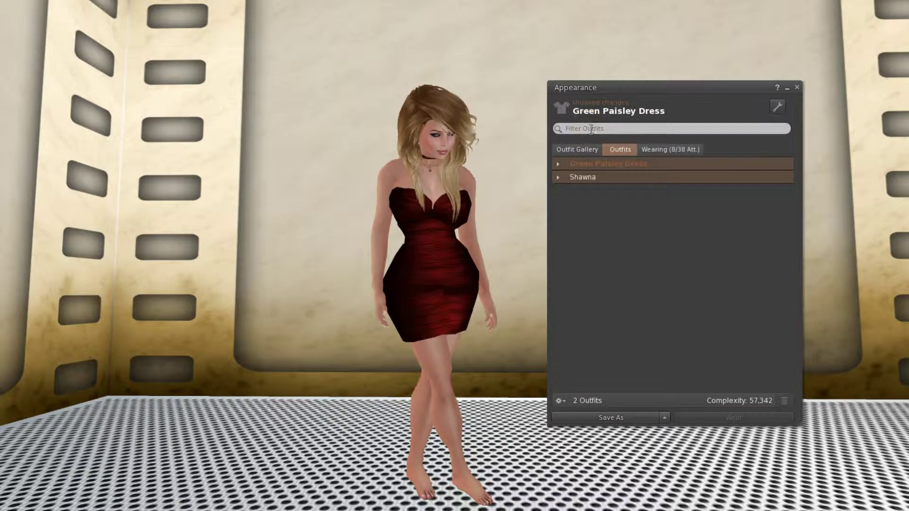
pyautogui.click(797, 88)
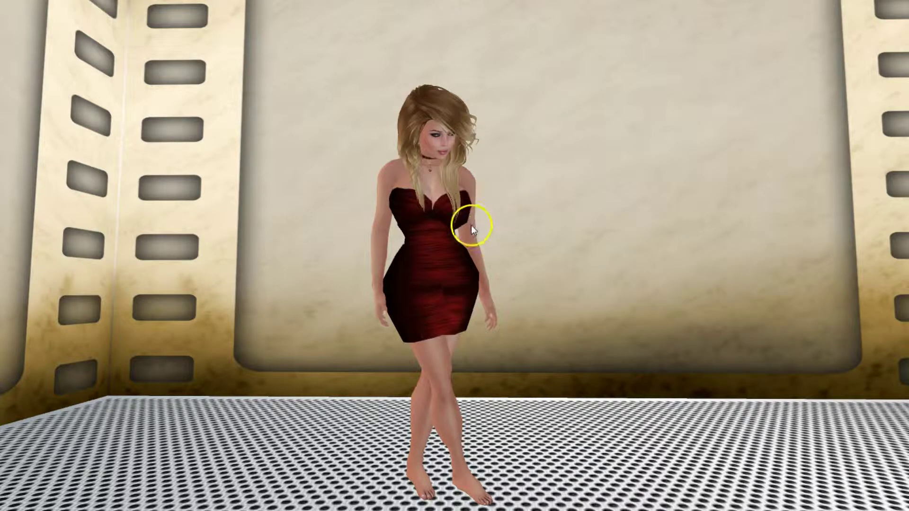
# Examine the dress and upper body of the female avatar up close from the front and the side.
pyautogui.keyDown('alt'); pyautogui.click(443, 208); pyautogui.keyUp('alt')
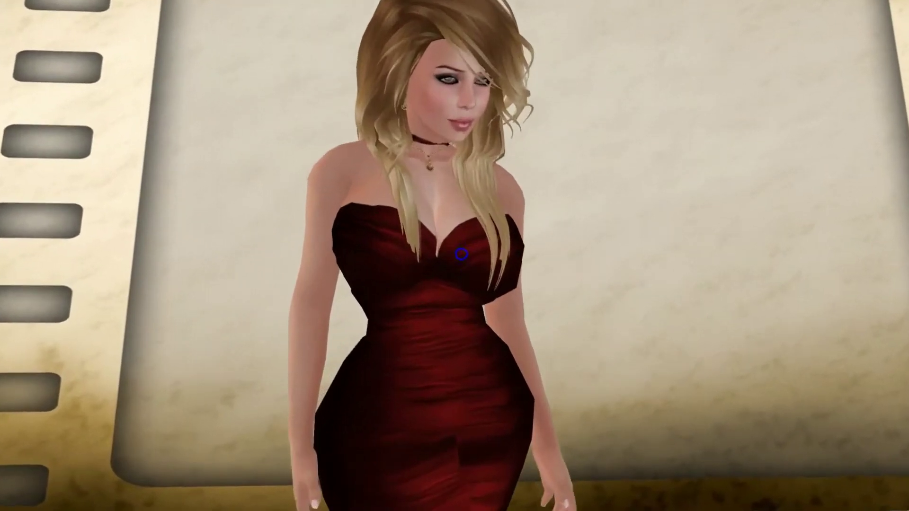
pyautogui.moveTo(461, 254); pyautogui.dragTo(461, 254)
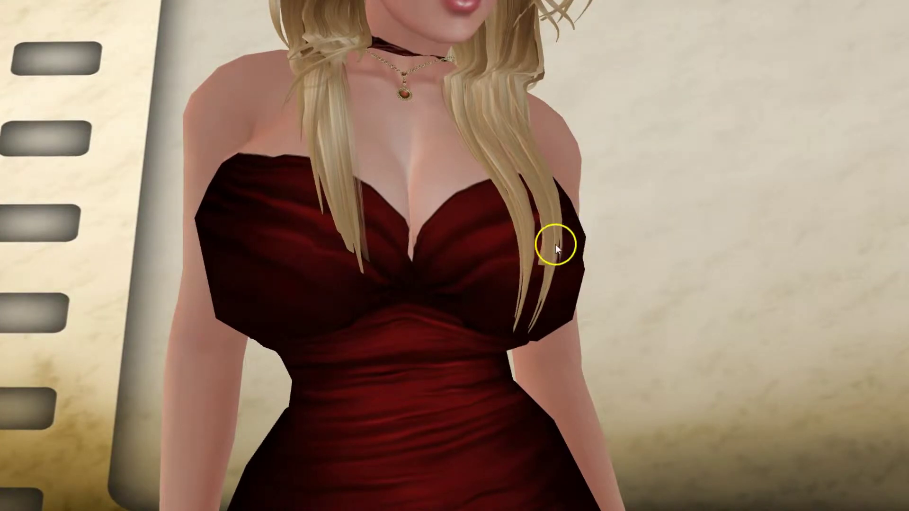
pyautogui.moveTo(461, 254); pyautogui.dragTo(461, 255)
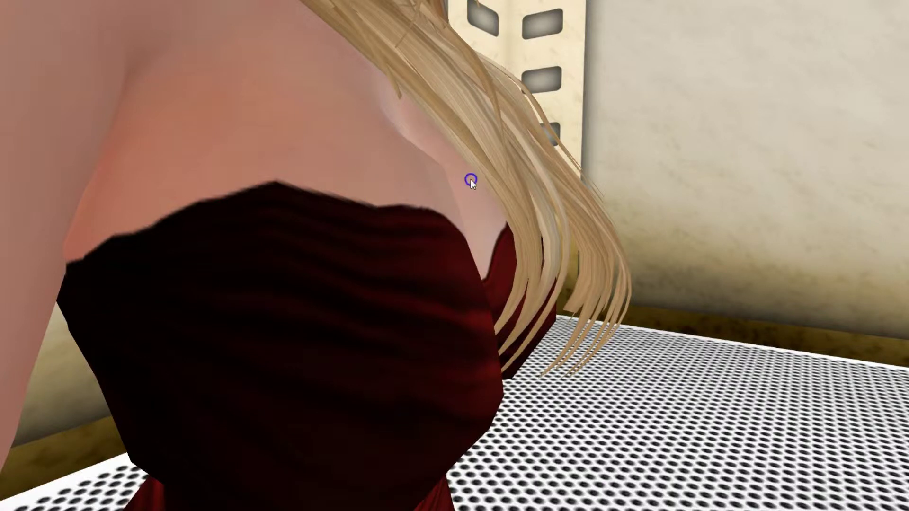
pyautogui.moveTo(313, 363); pyautogui.dragTo(461, 255)
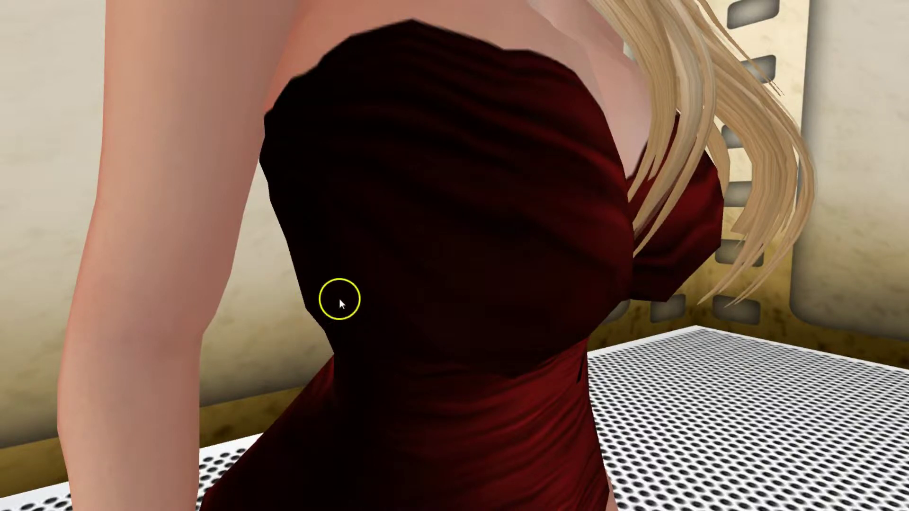
pyautogui.moveTo(522, 302); pyautogui.dragTo(461, 254)
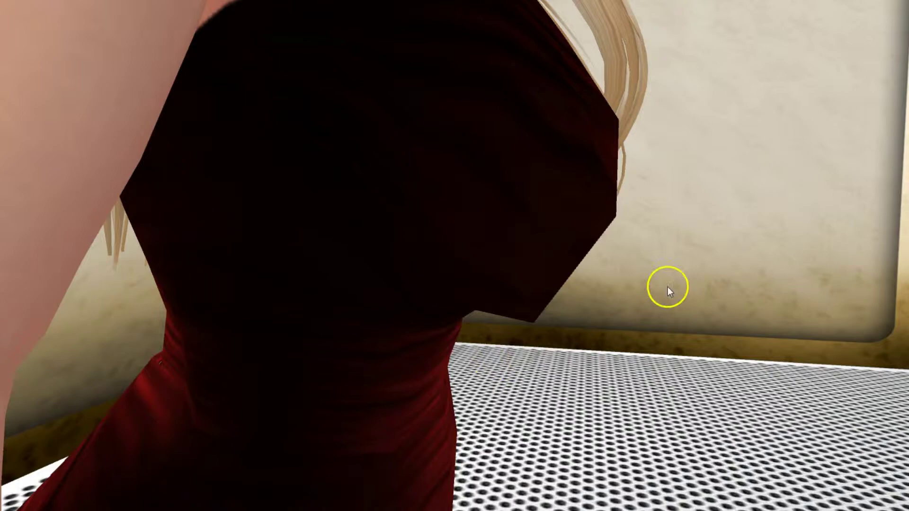
pyautogui.moveTo(545, 259); pyautogui.dragTo(460, 254)
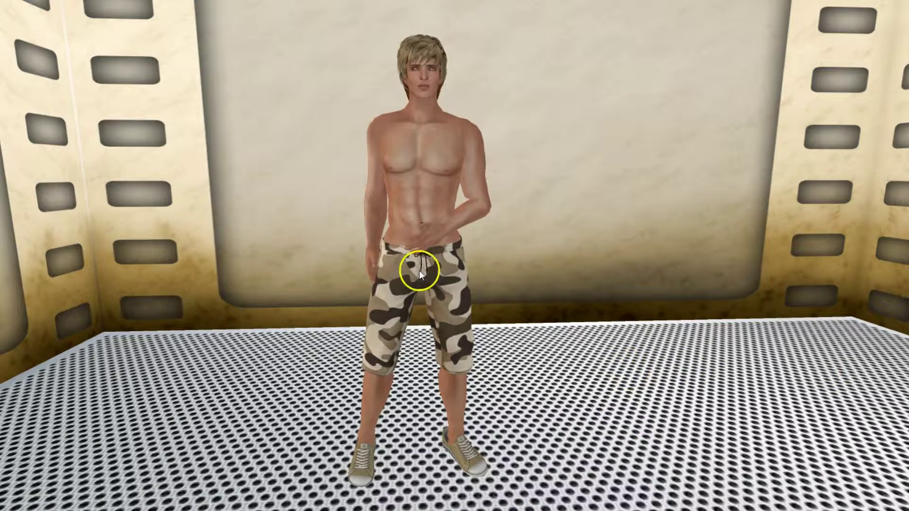
# Open the male avatar's shape for editing and set the torso's Pectorals value to 5.
pyautogui.rightClick(423, 184)
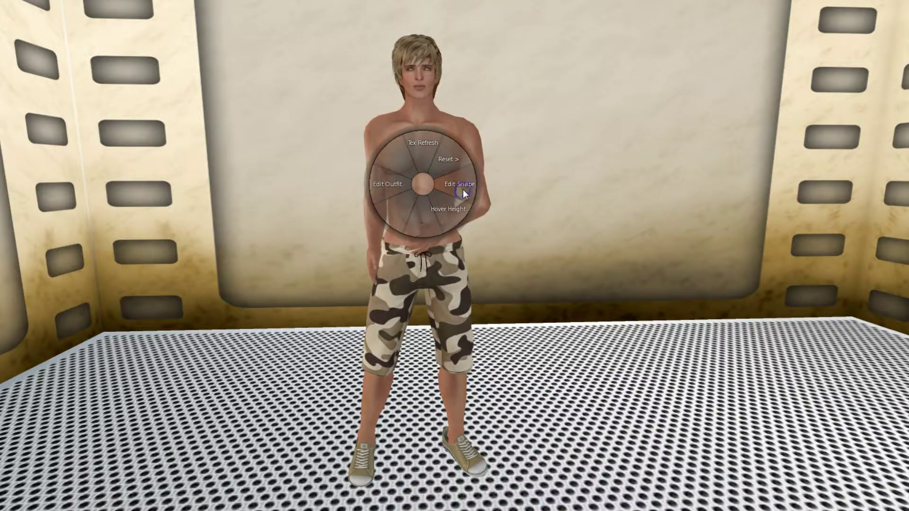
pyautogui.click(462, 189)
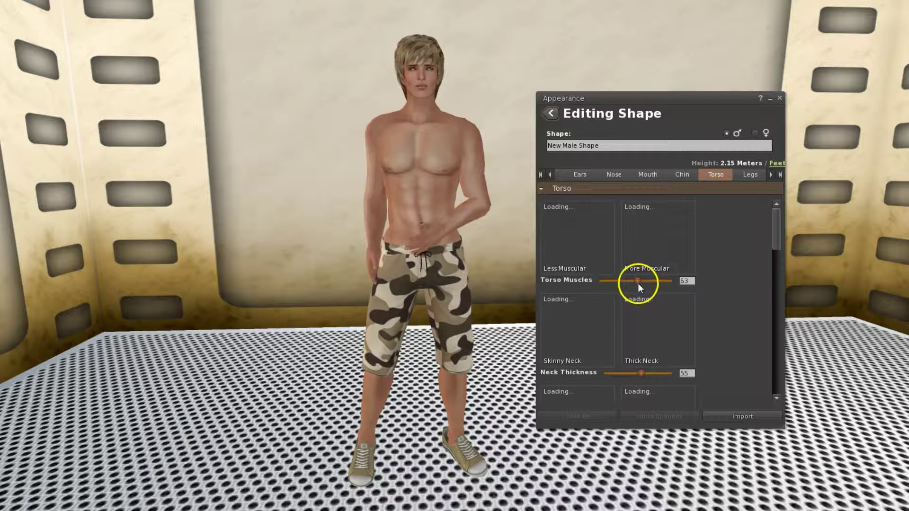
pyautogui.scroll(-4, 634, 305)
pyautogui.scroll(-8, 633, 312)
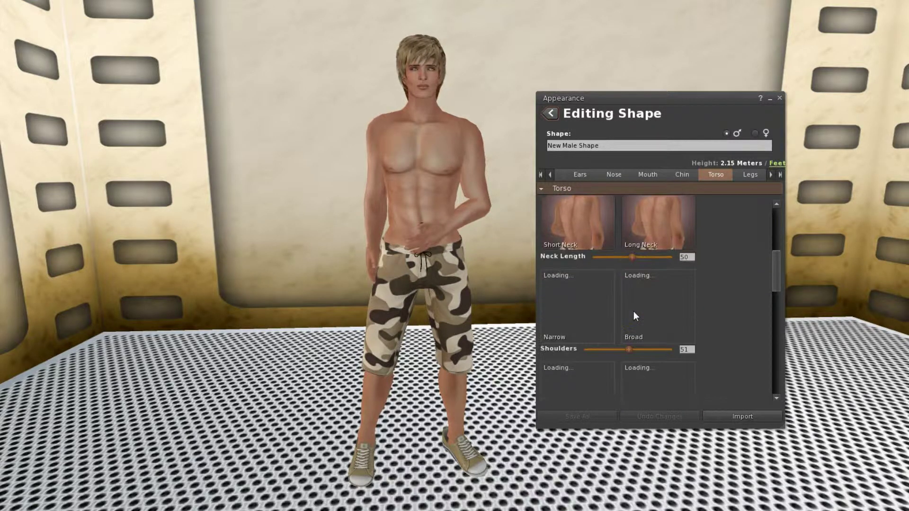
pyautogui.moveTo(615, 346); pyautogui.dragTo(584, 345)
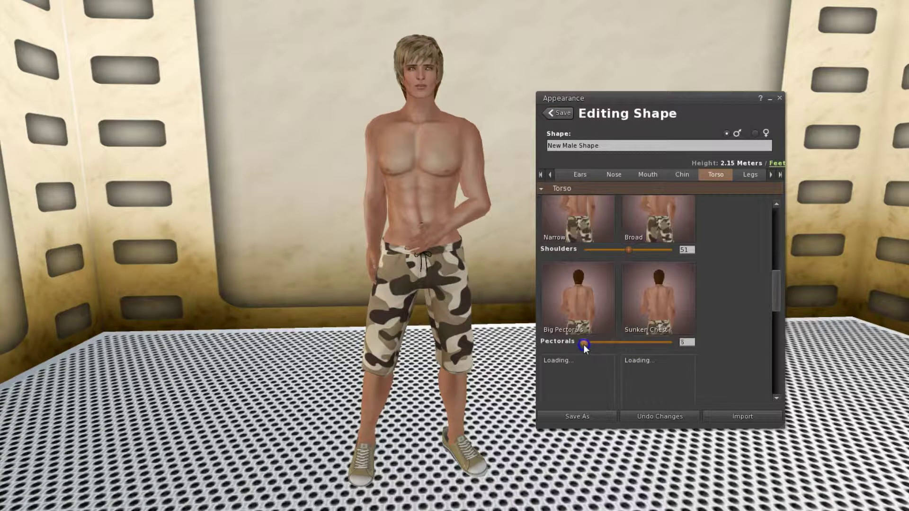
# Set the male shape's Torso Muscles to 97, save the shape and close the appearance editor.
pyautogui.scroll(5, 654, 277)
pyautogui.scroll(4, 654, 271)
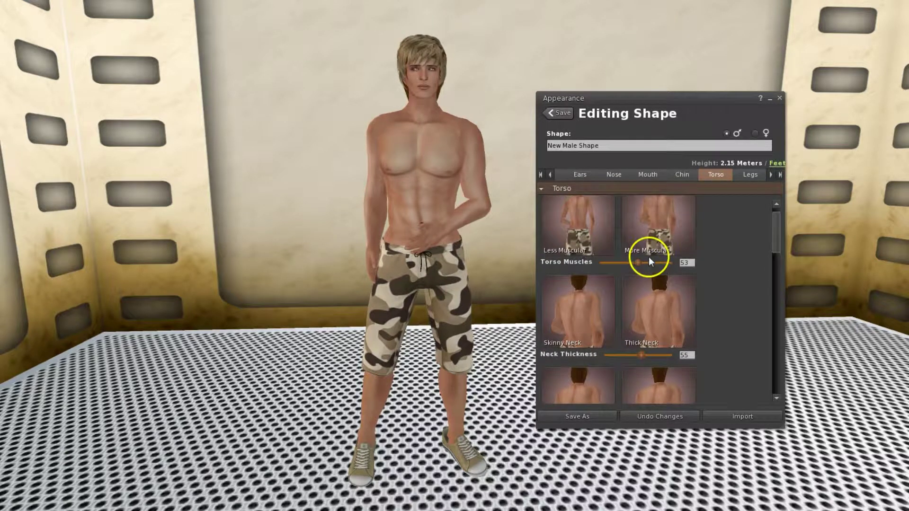
pyautogui.scroll(1, 649, 261)
pyautogui.moveTo(638, 272); pyautogui.dragTo(657, 271)
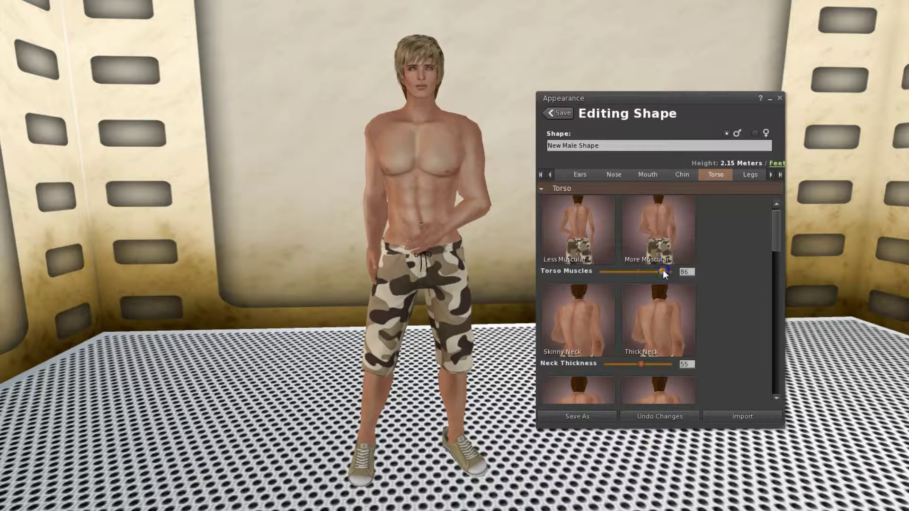
pyautogui.moveTo(671, 271); pyautogui.dragTo(671, 271)
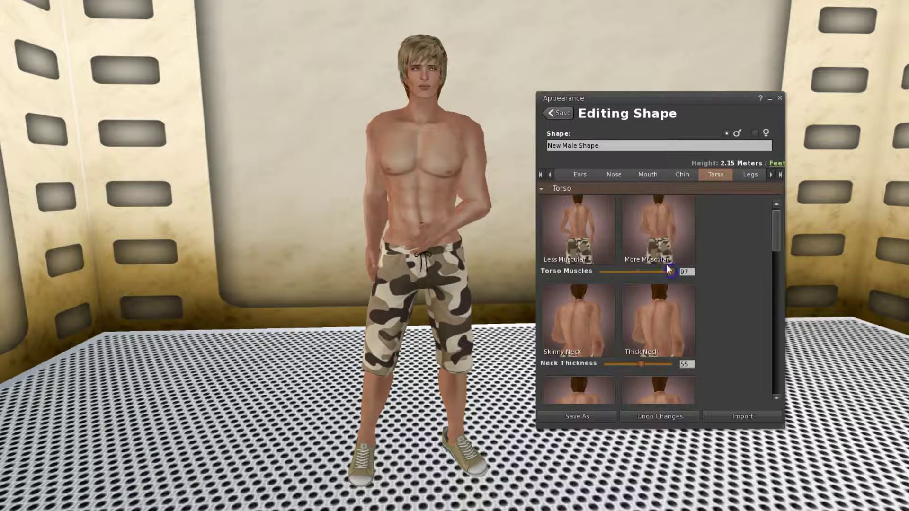
pyautogui.click(568, 115)
pyautogui.click(779, 99)
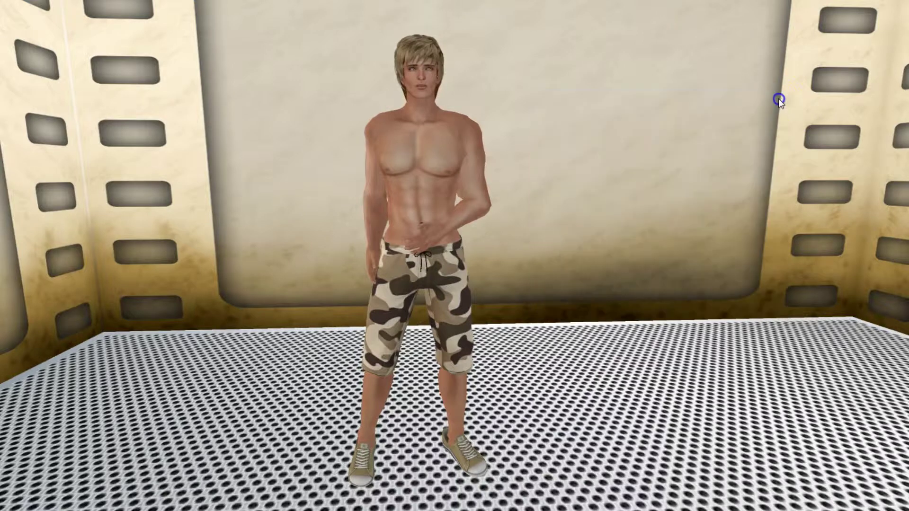
# Examine the male avatar's chest and shoulders up close from several angles.
pyautogui.keyDown('alt'); pyautogui.click(427, 172); pyautogui.keyUp('alt')
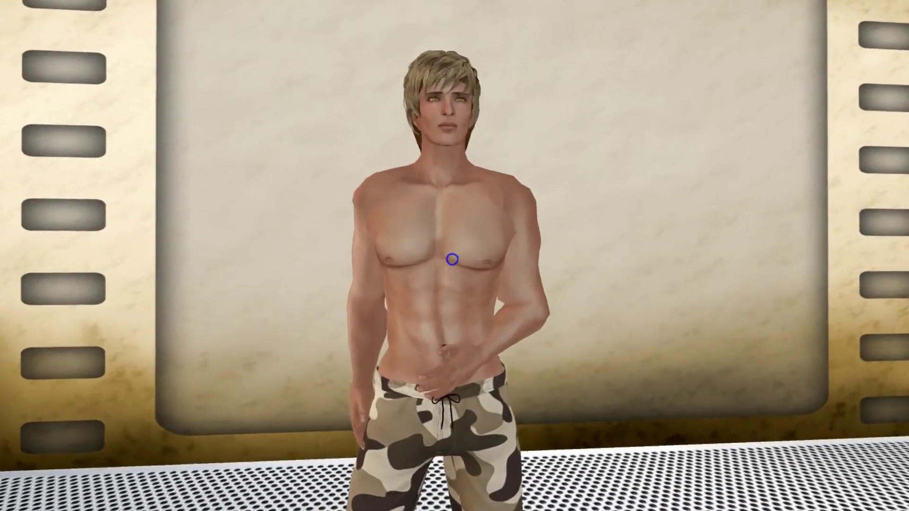
pyautogui.scroll(5, 452, 259)
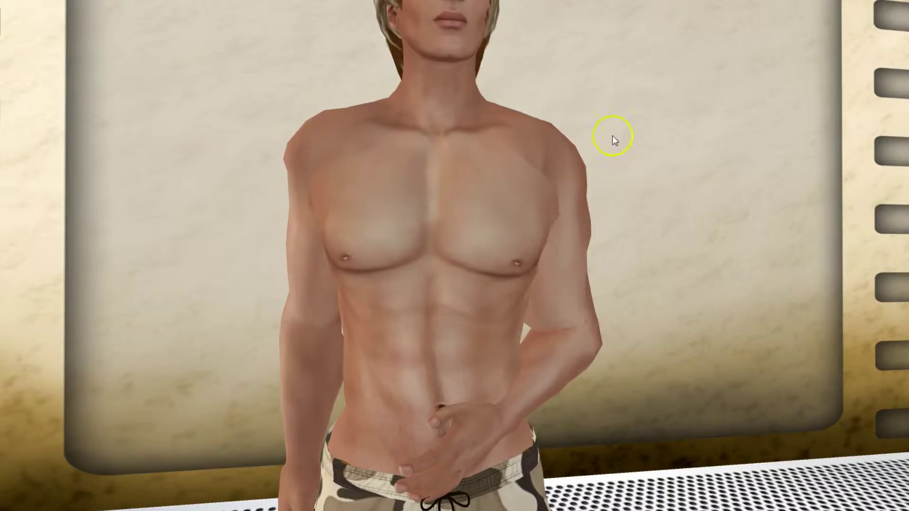
pyautogui.moveTo(509, 235); pyautogui.dragTo(452, 260)
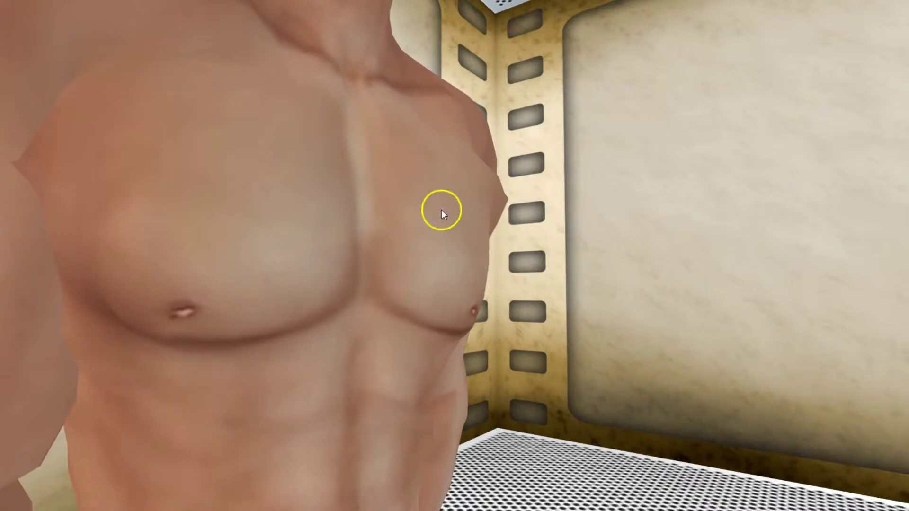
pyautogui.moveTo(340, 201); pyautogui.dragTo(451, 261)
pyautogui.moveTo(471, 402); pyautogui.dragTo(452, 261)
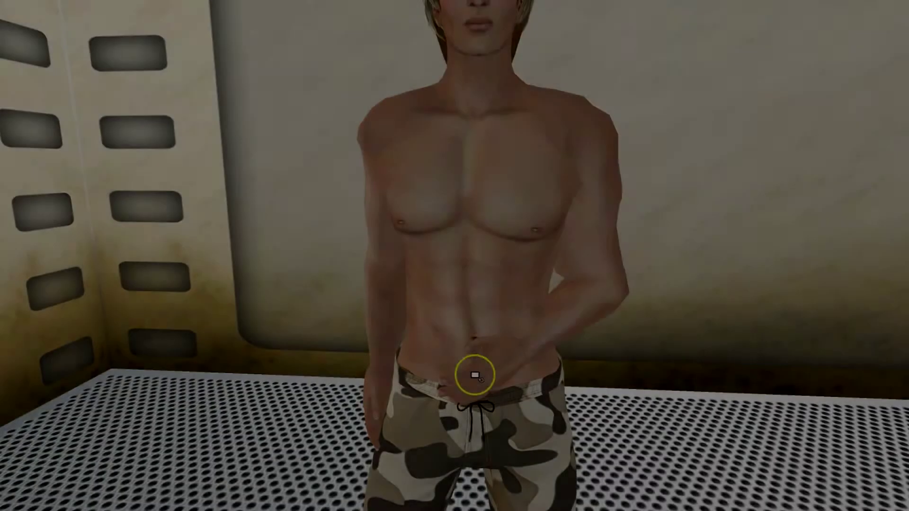
# Inspect the male avatar's lower legs and ankles up close.
pyautogui.keyDown('alt'); pyautogui.click(467, 431); pyautogui.keyUp('alt')
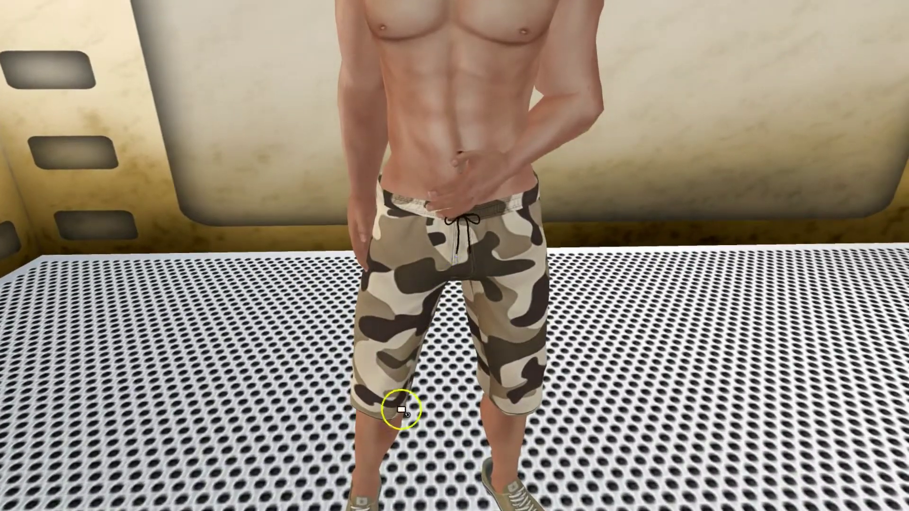
pyautogui.keyDown('alt'); pyautogui.click(402, 410); pyautogui.keyUp('alt')
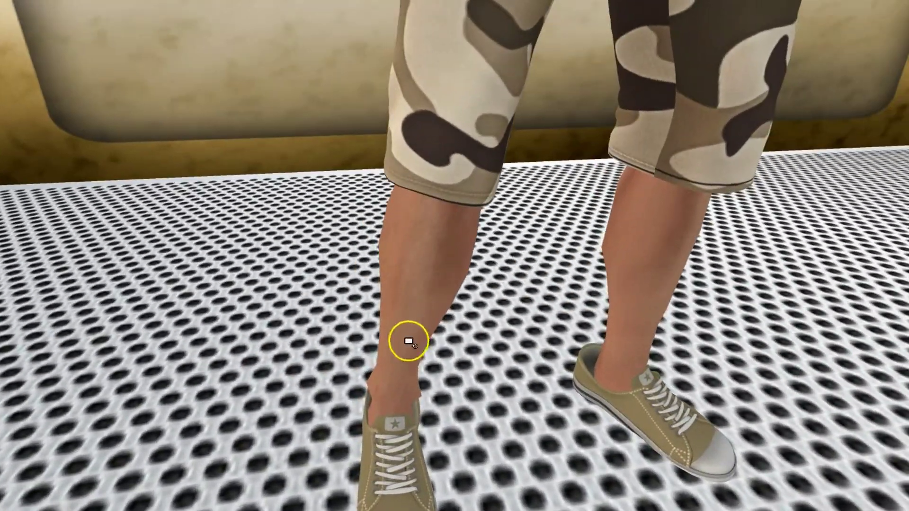
pyautogui.keyDown('alt'); pyautogui.click(407, 341); pyautogui.keyUp('alt')
pyautogui.moveTo(451, 259); pyautogui.dragTo(452, 261)
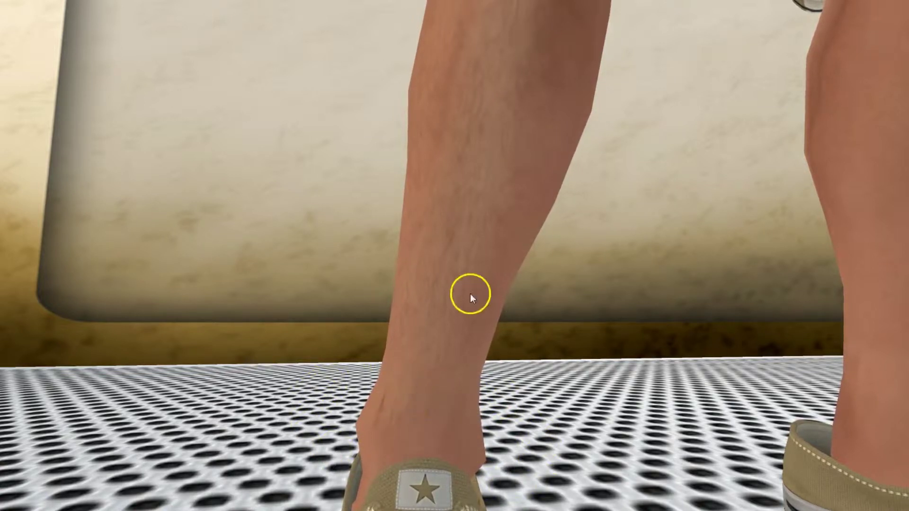
pyautogui.moveTo(451, 261); pyautogui.dragTo(451, 261)
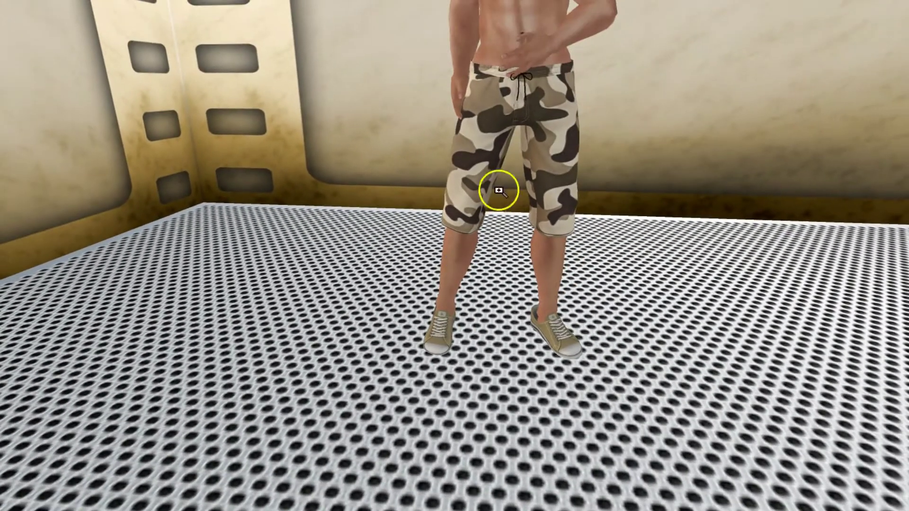
# Inspect the male avatar's waist, hand and face up close, ending with a view of the whole body.
pyautogui.moveTo(534, 56); pyautogui.dragTo(452, 261)
pyautogui.moveTo(283, 292); pyautogui.dragTo(452, 260)
pyautogui.moveTo(372, 299); pyautogui.dragTo(452, 261)
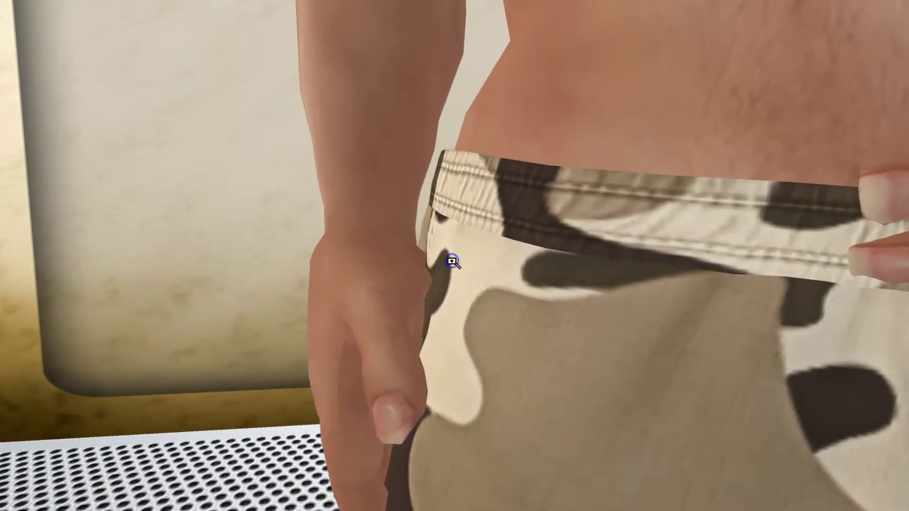
pyautogui.moveTo(392, 288); pyautogui.dragTo(457, 233)
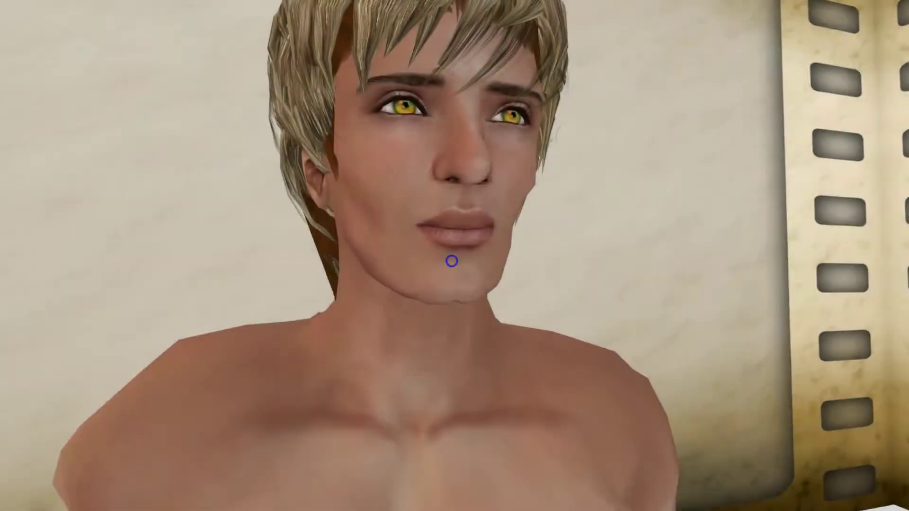
pyautogui.moveTo(452, 261); pyautogui.dragTo(453, 260)
pyautogui.moveTo(463, 396); pyautogui.dragTo(451, 261)
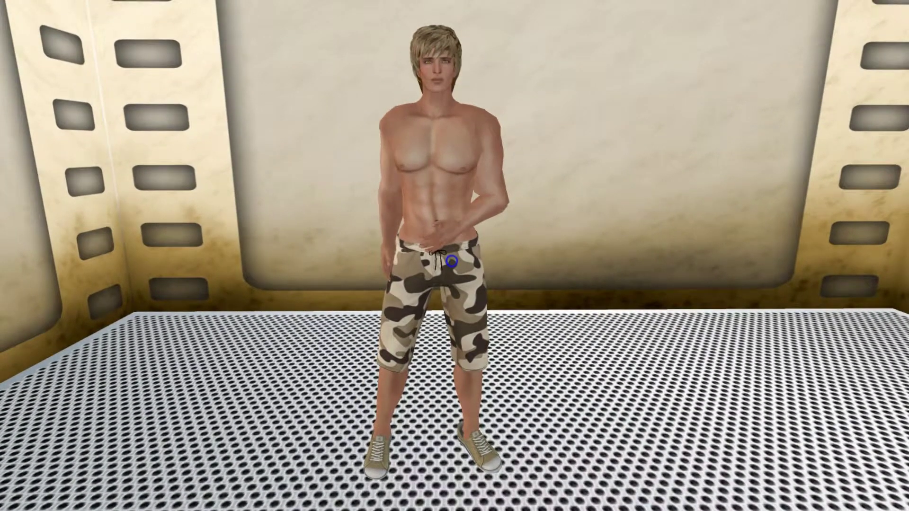
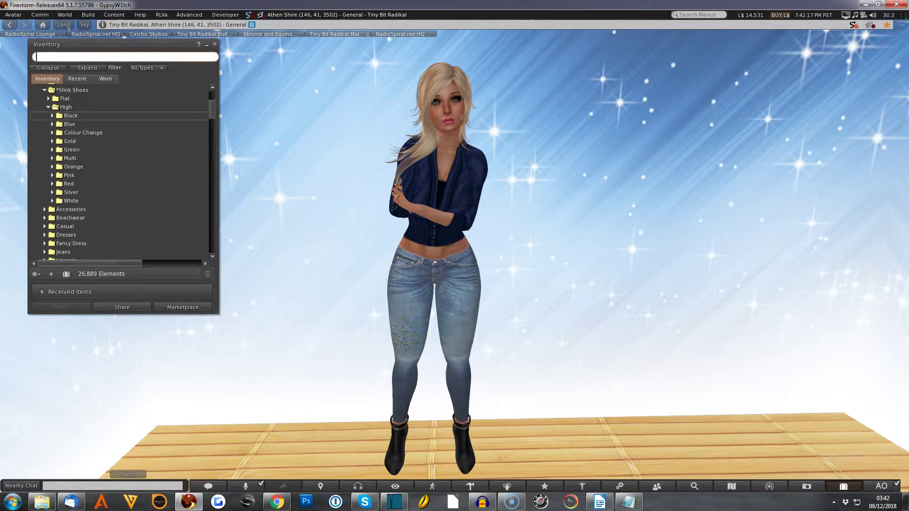
# Expand the *Slink Boots folder and its Black subfolder in the inventory.
pyautogui.scroll(1, 119, 170)
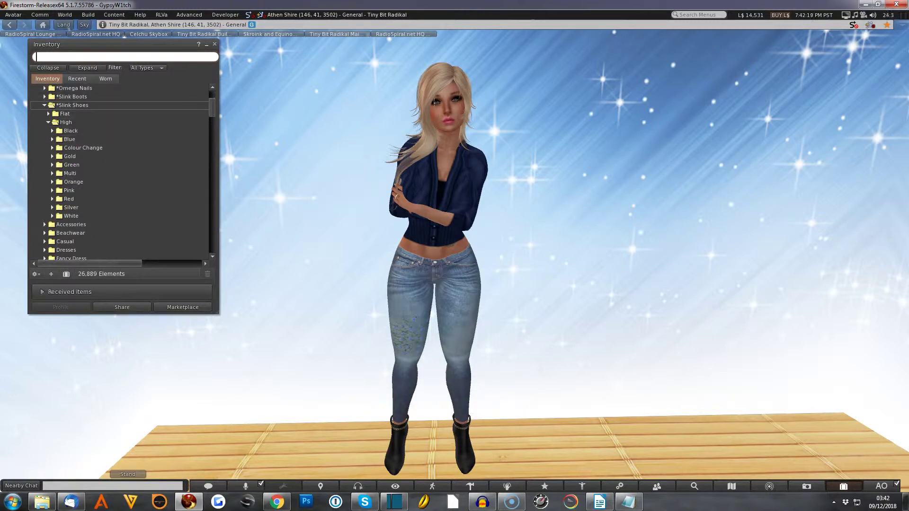
pyautogui.click(45, 97)
pyautogui.click(48, 105)
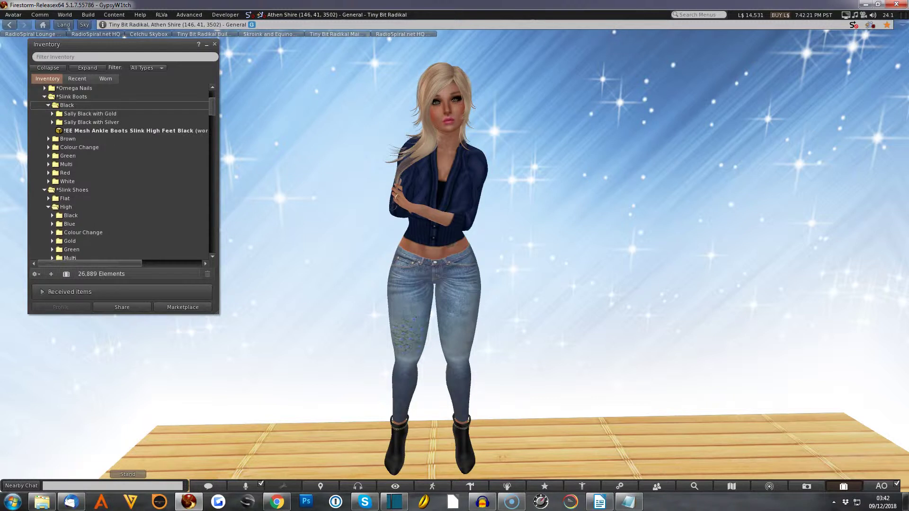
# Detach the worn black Slink mesh ankle boots from the avatar and collapse the *Slink Boots folder.
pyautogui.rightClick(94, 132)
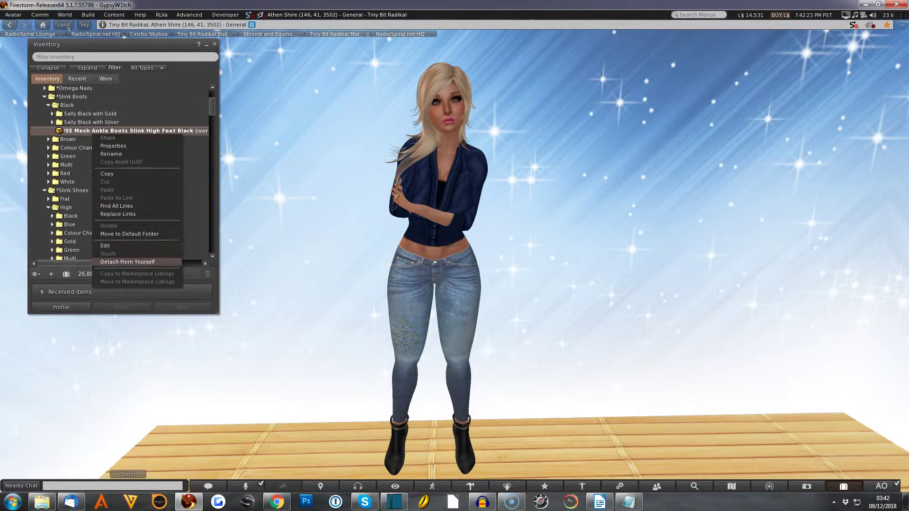
pyautogui.click(128, 262)
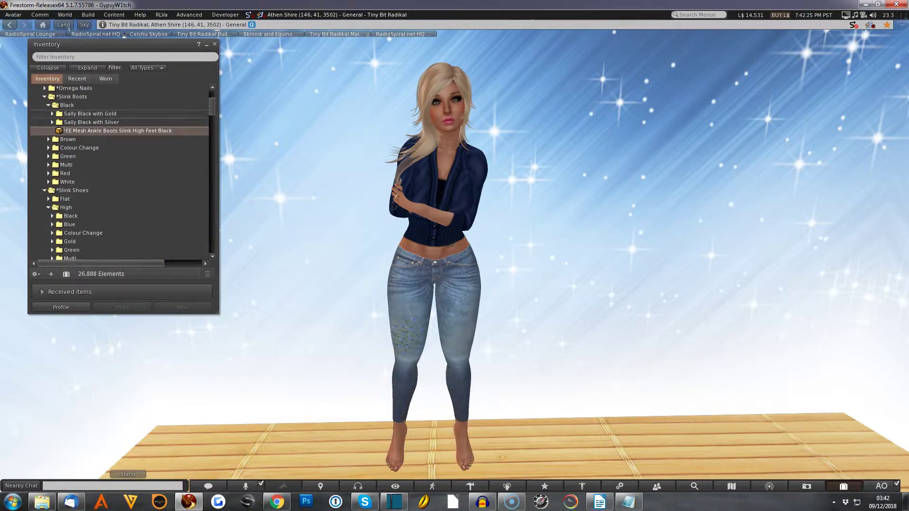
pyautogui.click(49, 105)
pyautogui.click(45, 96)
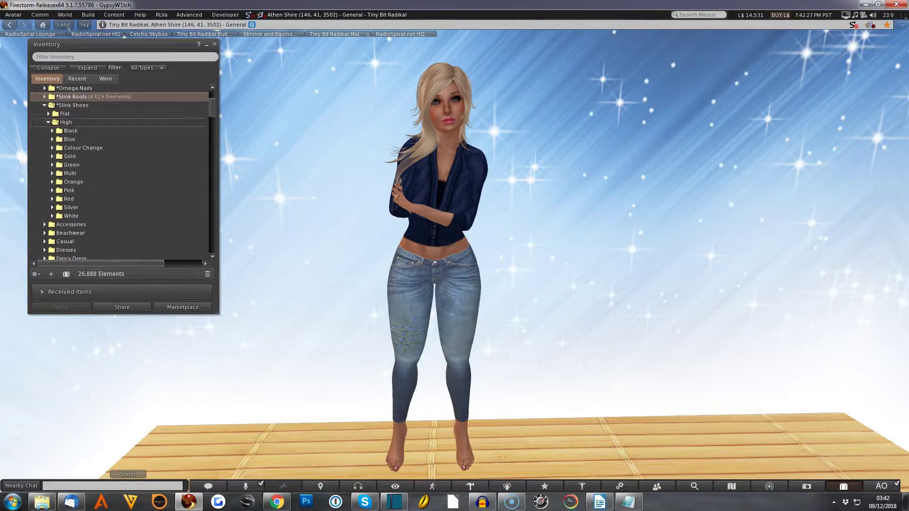
# Add the left and right Black Metallic Slink High Heel Sandals from the High shoes' Blue Metallic Sandals folder to the avatar.
pyautogui.click(52, 139)
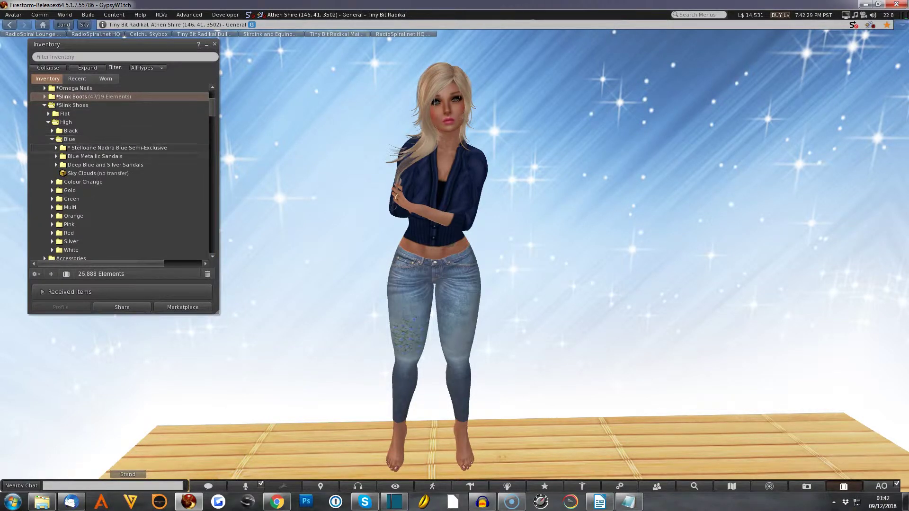
pyautogui.click(56, 156)
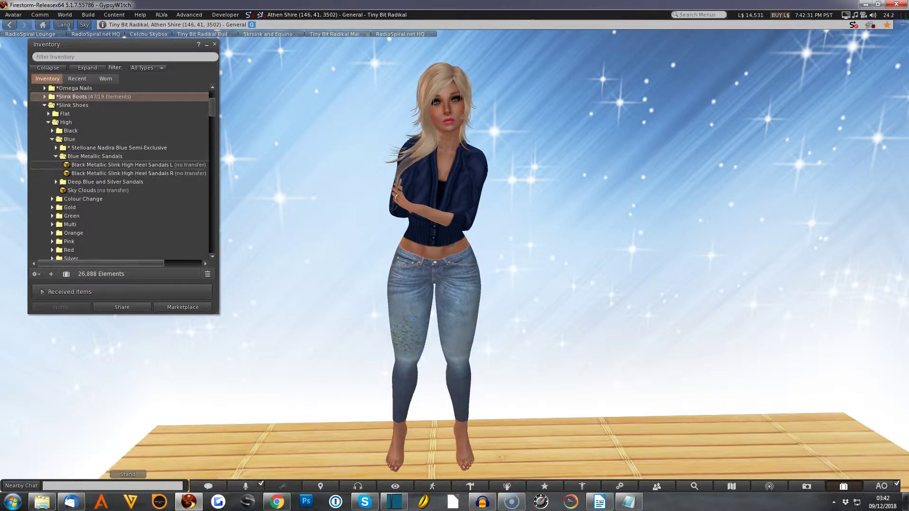
pyautogui.click(122, 165)
pyautogui.keyDown('shift'); pyautogui.click(127, 173); pyautogui.keyUp('shift')
pyautogui.rightClick(127, 173)
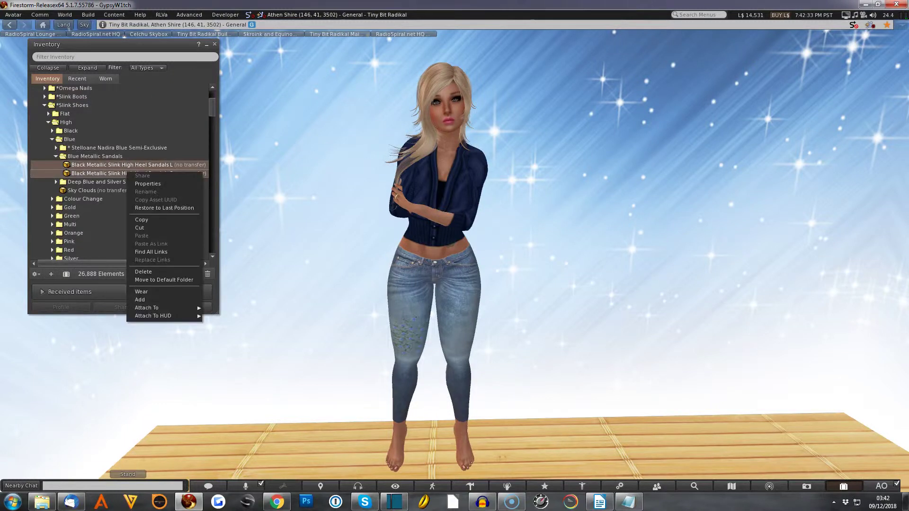
pyautogui.click(140, 299)
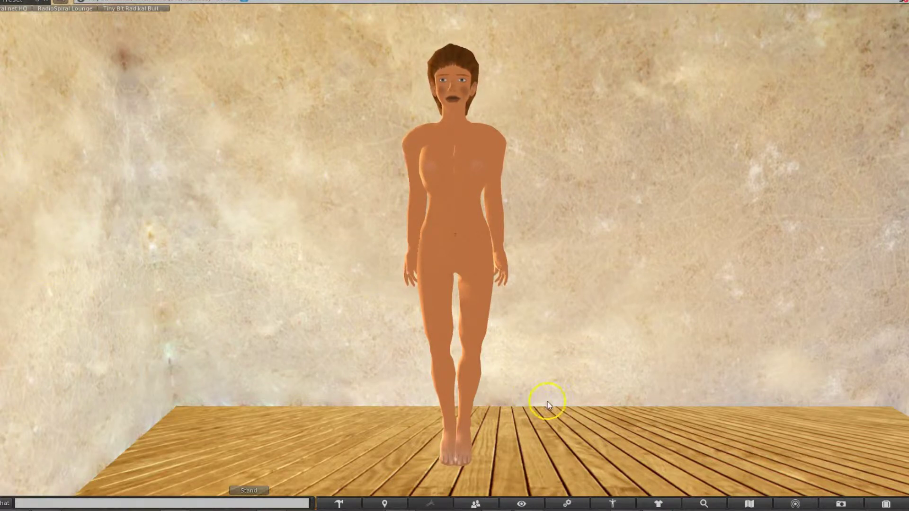
# Open the inventory and a second inventory window, placing them on opposite sides of the avatar.
pyautogui.click(883, 505)
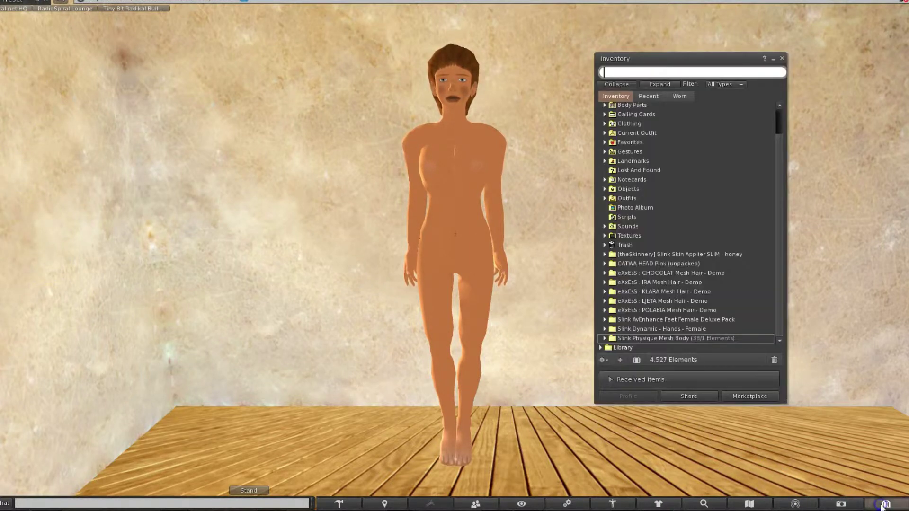
pyautogui.moveTo(692, 60); pyautogui.dragTo(112, 45)
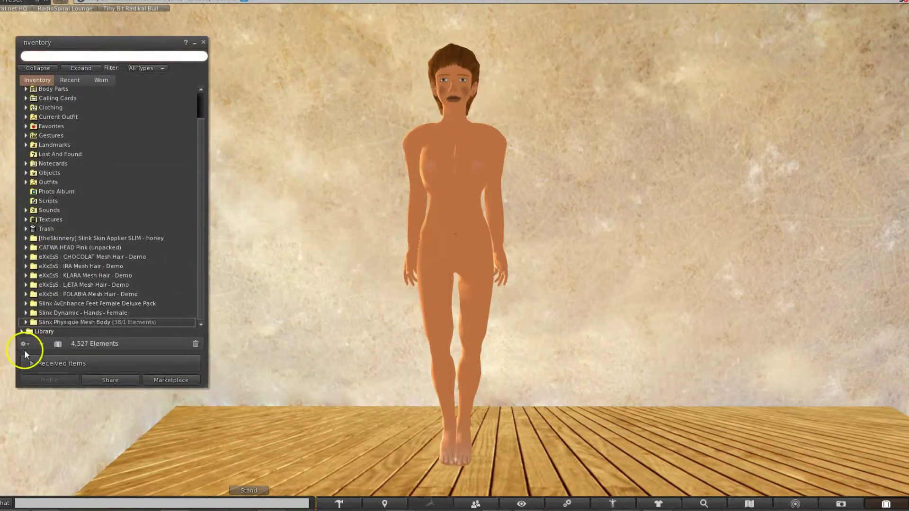
pyautogui.click(26, 344)
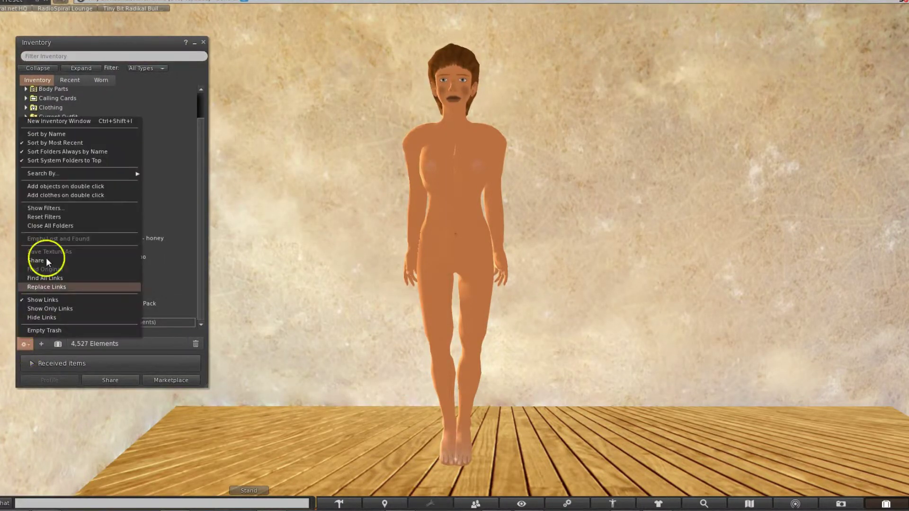
pyautogui.click(63, 121)
pyautogui.moveTo(181, 48); pyautogui.dragTo(834, 46)
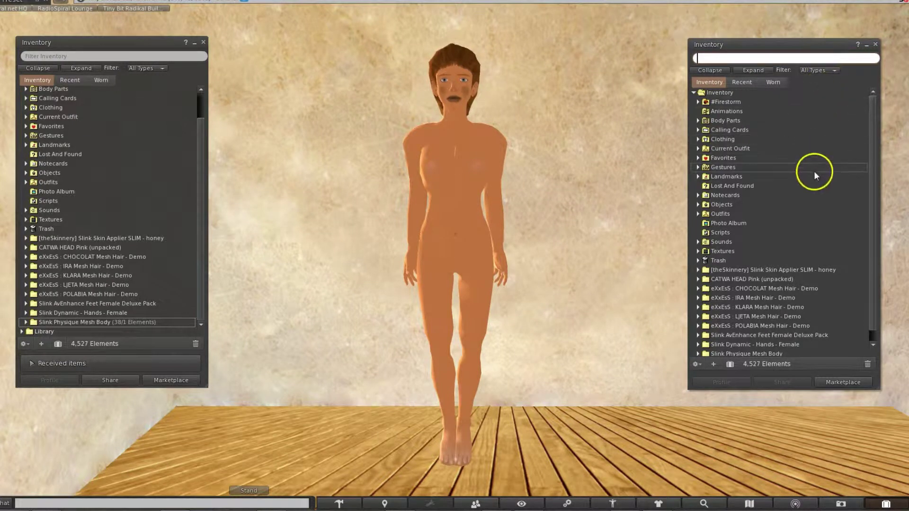
# Create a new folder named "Youth" inside Body Parts in the second inventory window.
pyautogui.click(697, 120)
pyautogui.rightClick(724, 121)
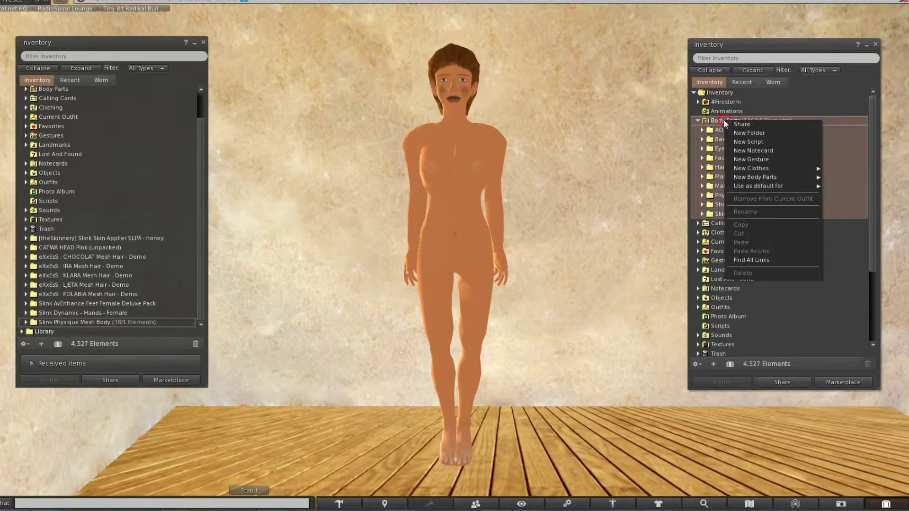
pyautogui.click(740, 135)
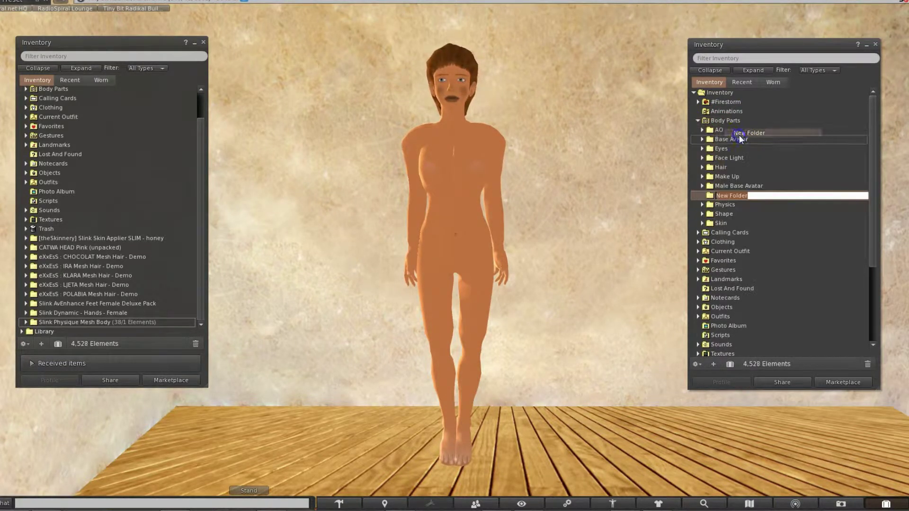
pyautogui.write('"Youth"')
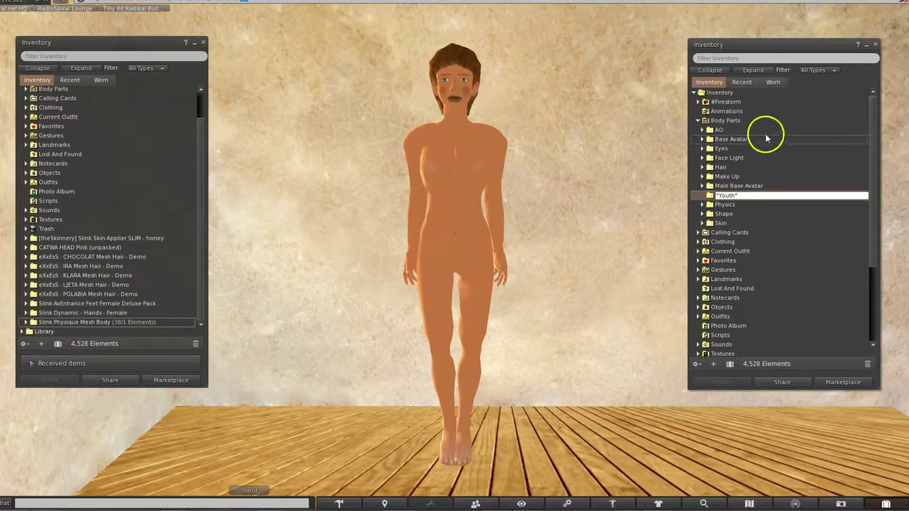
pyautogui.click(765, 204)
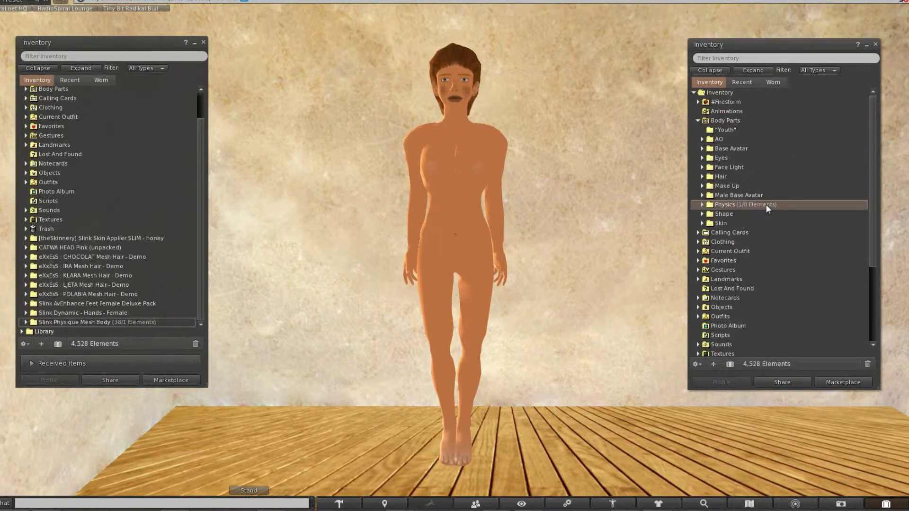
# Copy Slink Physique Alpha (Hides entire SL head and body) from the Slink Physique Mesh Body folder into the "Youth" folder.
pyautogui.doubleClick(31, 323)
pyautogui.scroll(-2, 140, 248)
pyautogui.scroll(-3, 140, 248)
pyautogui.scroll(-5, 140, 248)
pyautogui.scroll(-3, 141, 248)
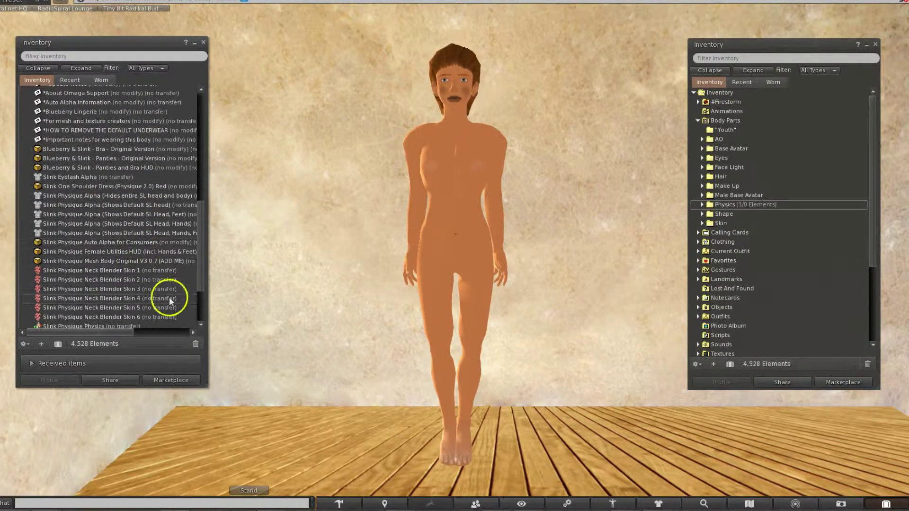
pyautogui.moveTo(123, 333); pyautogui.dragTo(129, 334)
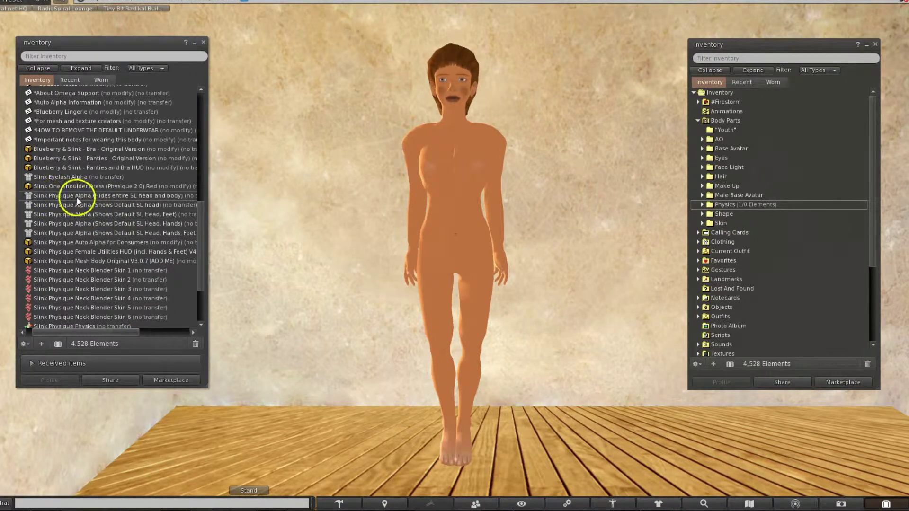
pyautogui.click(163, 196)
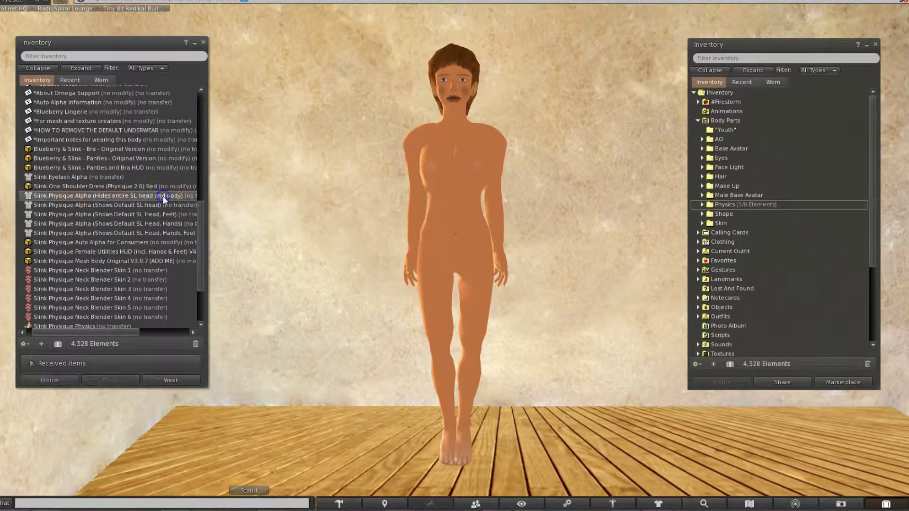
pyautogui.rightClick(163, 196)
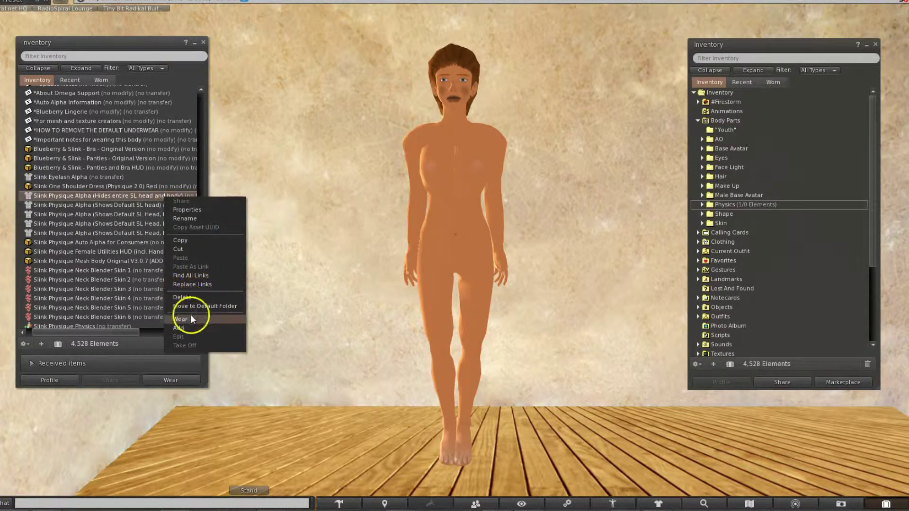
pyautogui.click(187, 240)
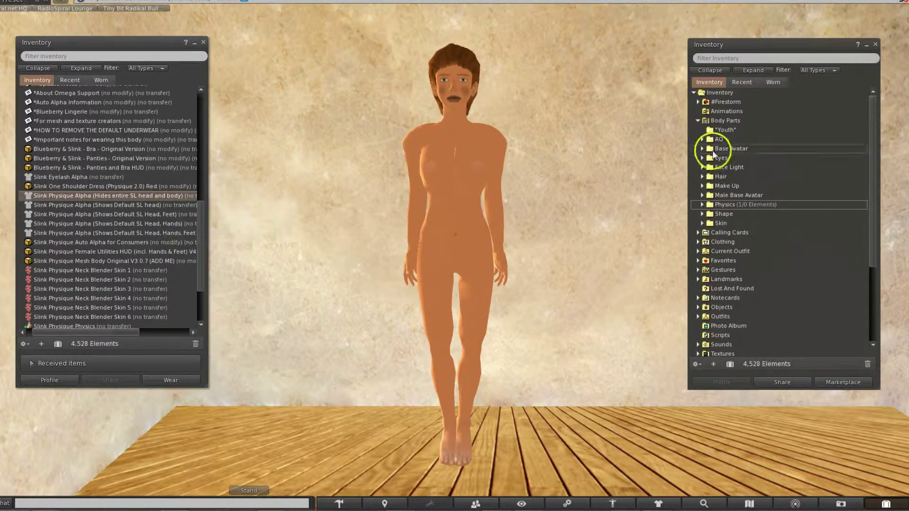
pyautogui.rightClick(734, 128)
pyautogui.click(758, 232)
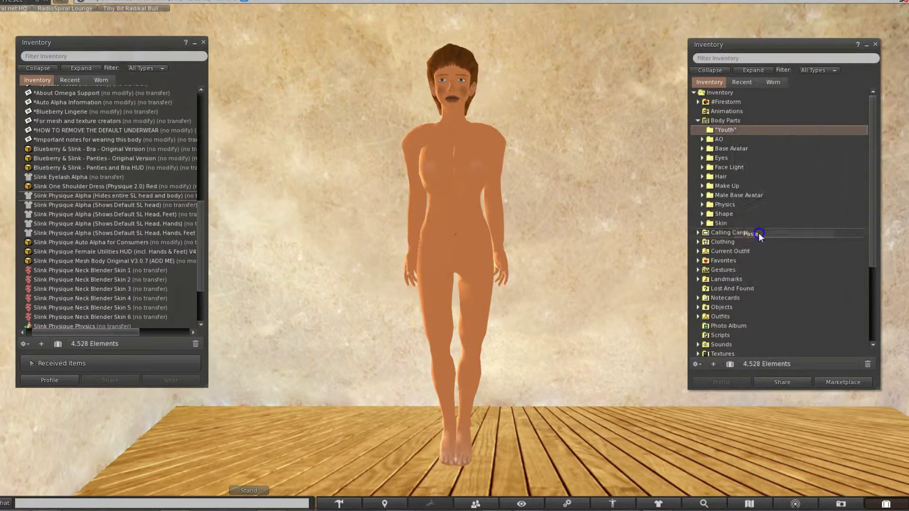
# Copy the Slink Physique Female Utilities HUD and Slink Physique Mesh Body Original V3.0.7 into the "Youth" folder.
pyautogui.click(101, 252)
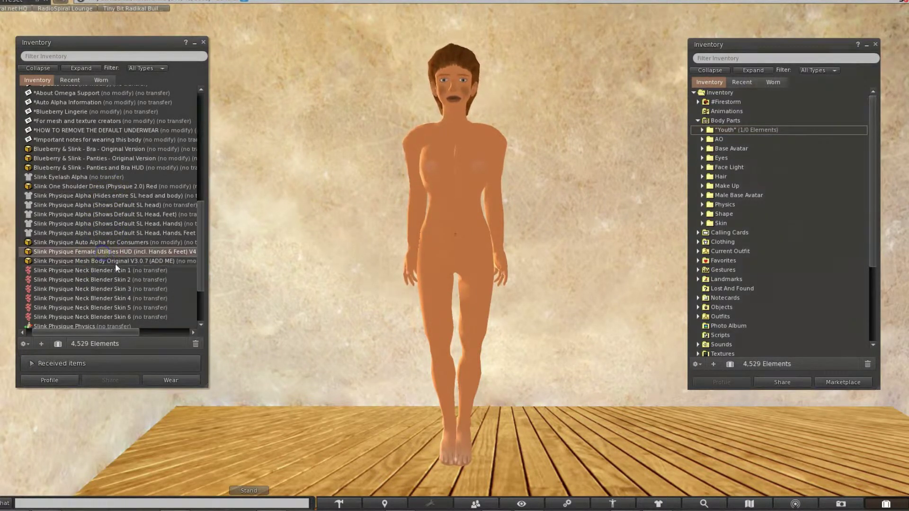
pyautogui.keyDown('ctrl'); pyautogui.click(115, 263); pyautogui.keyUp('ctrl')
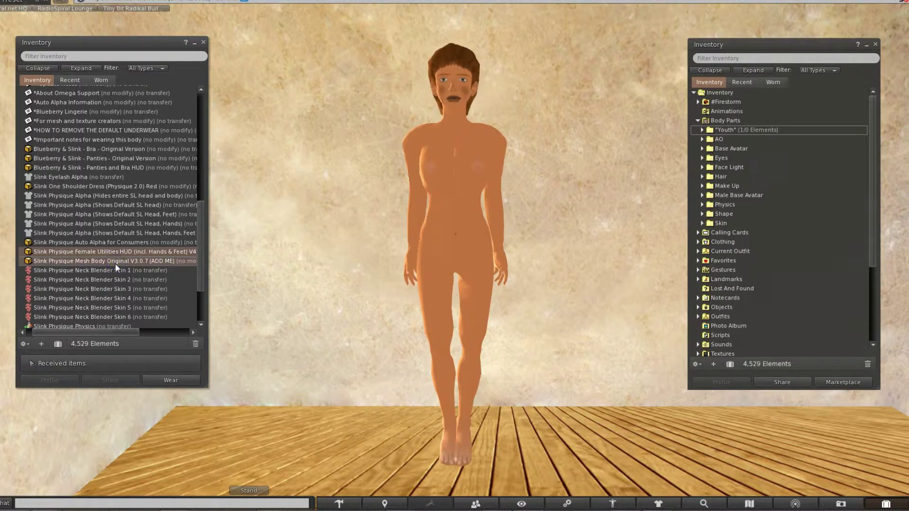
pyautogui.rightClick(115, 263)
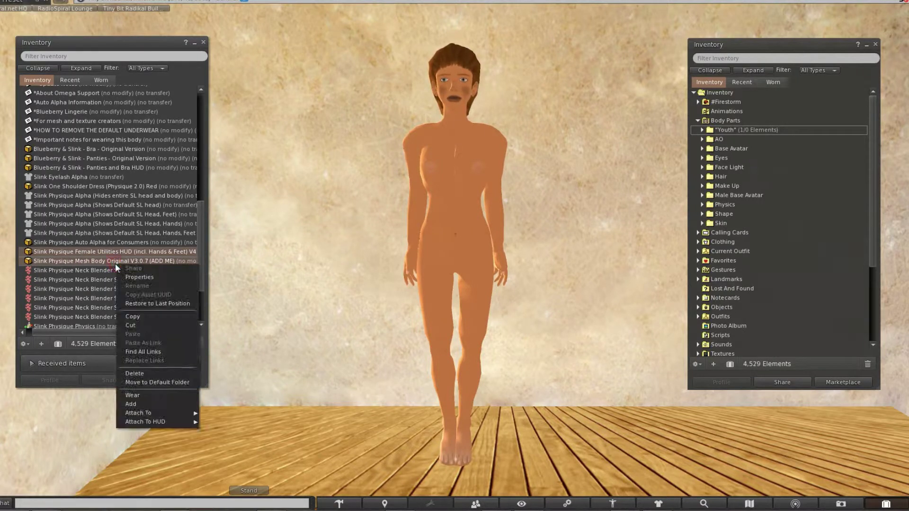
pyautogui.click(134, 317)
pyautogui.click(702, 129)
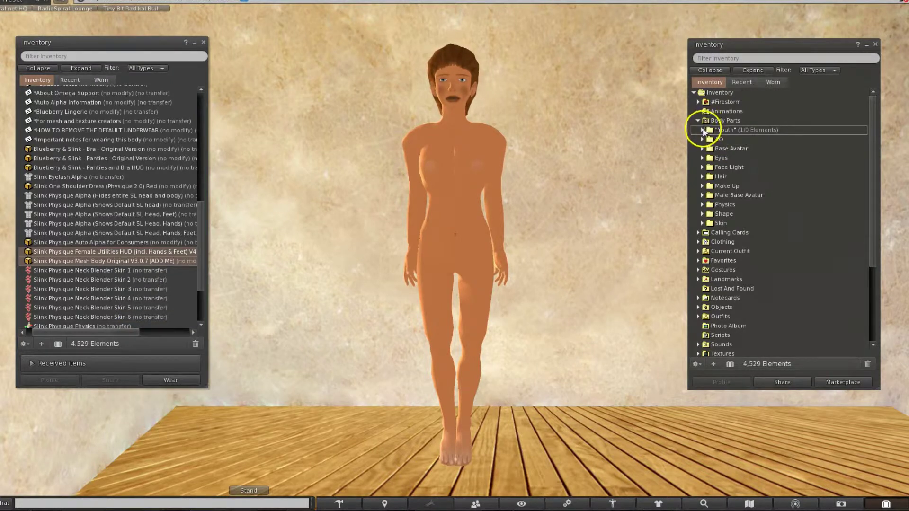
pyautogui.rightClick(720, 130)
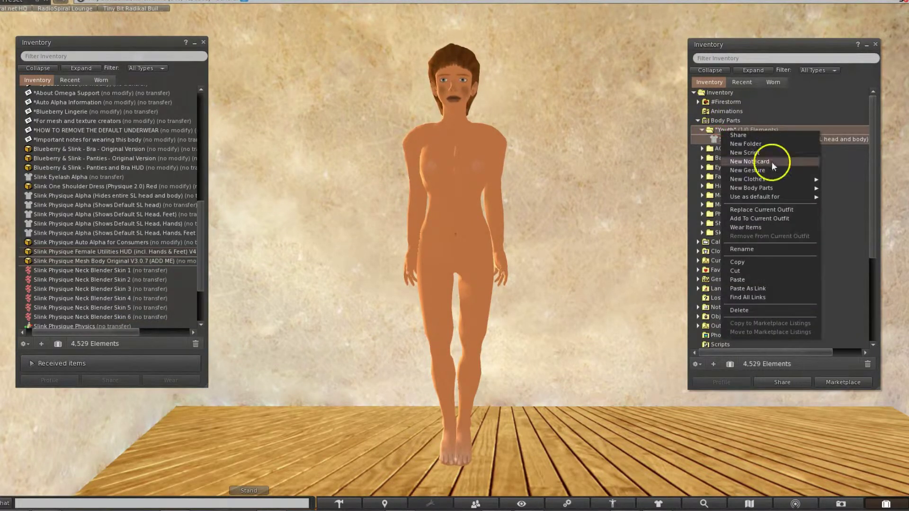
pyautogui.click(739, 280)
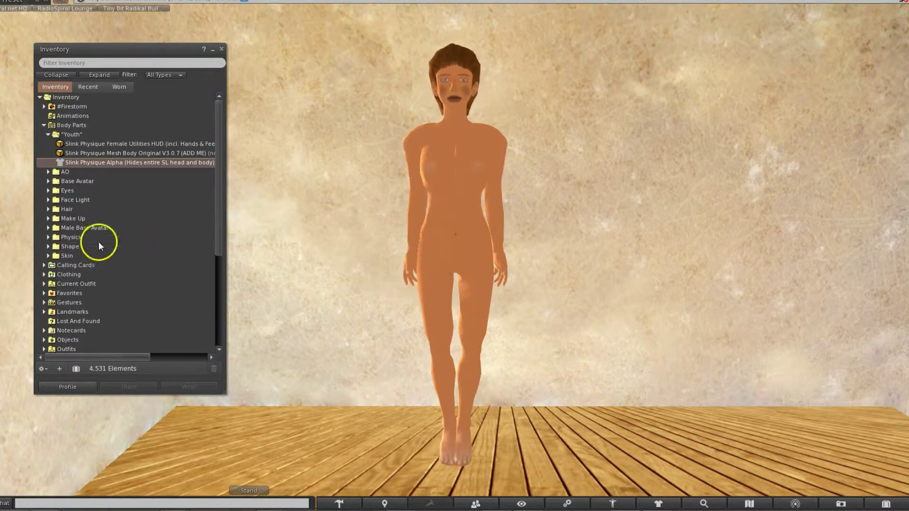
# Add the utilities HUD, mesh body and full alpha from the "Youth" folder to the avatar together.
pyautogui.click(112, 143)
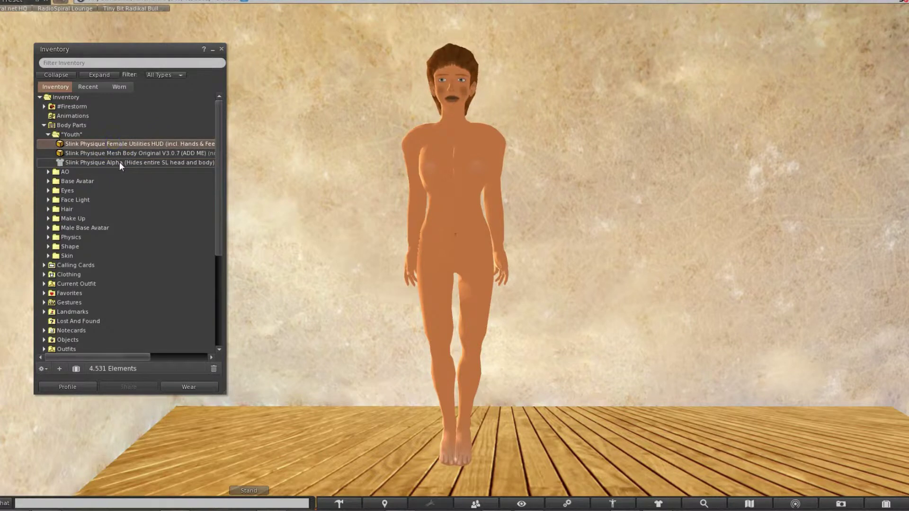
pyautogui.keyDown('shift'); pyautogui.click(119, 161); pyautogui.keyUp('shift')
pyautogui.rightClick(120, 162)
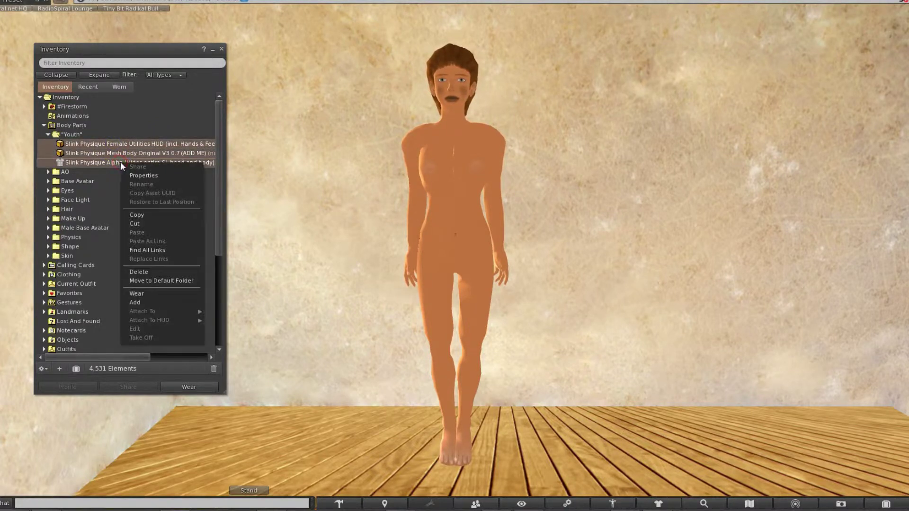
pyautogui.click(146, 305)
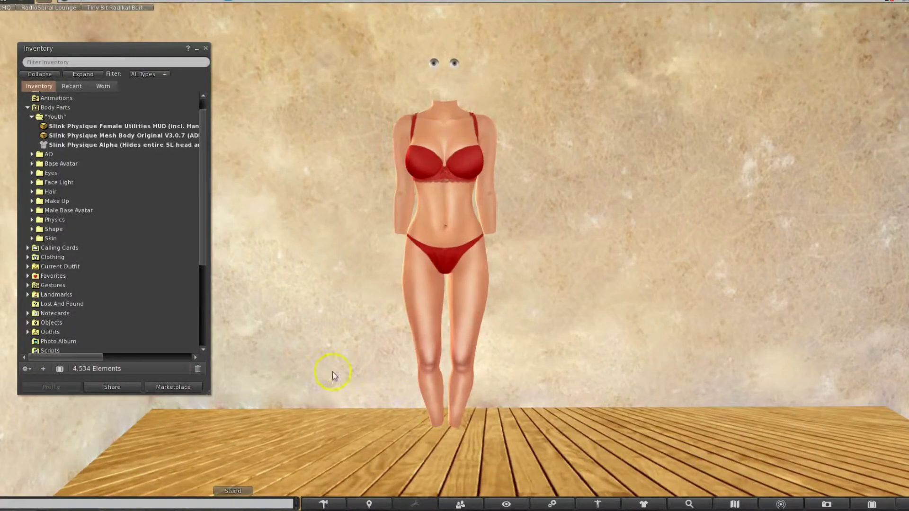
# Copy the left and right Slink Hands - Dynamic - Female V1.5 and the Hands & Feet Utilities HUD into the "Youth" folder.
pyautogui.moveTo(202, 179); pyautogui.dragTo(213, 268)
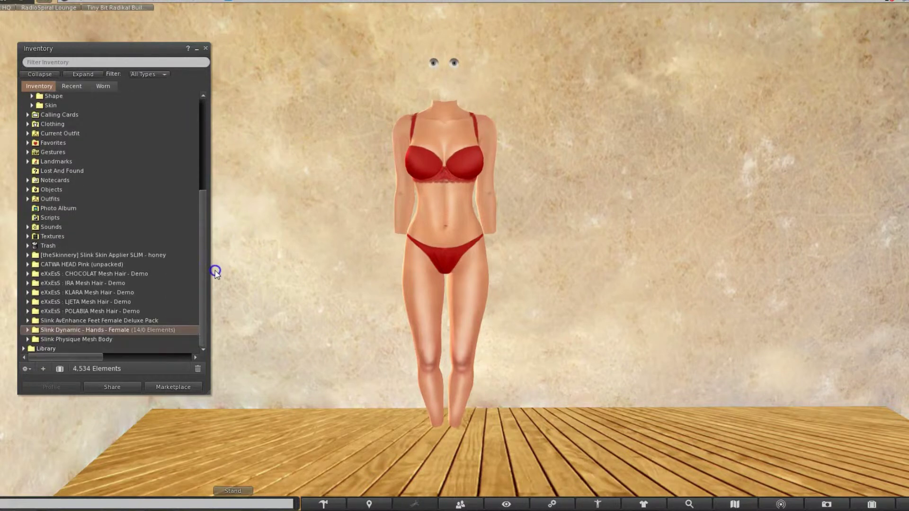
pyautogui.click(28, 329)
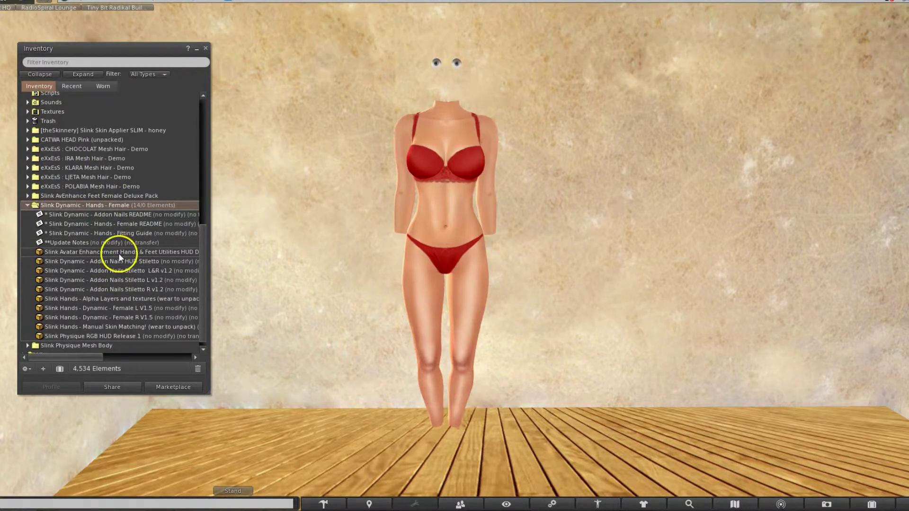
pyautogui.click(123, 308)
pyautogui.keyDown('ctrl'); pyautogui.click(123, 316); pyautogui.keyUp('ctrl')
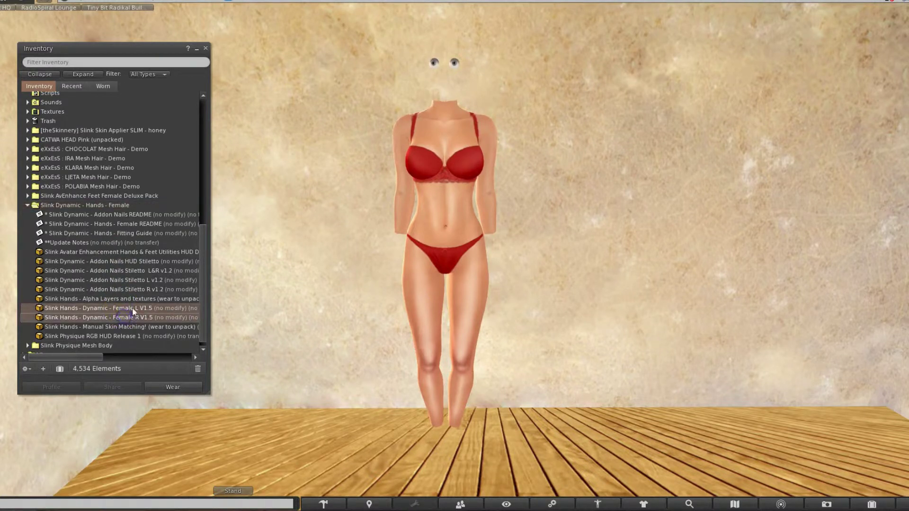
pyautogui.keyDown('ctrl'); pyautogui.click(109, 251); pyautogui.keyUp('ctrl')
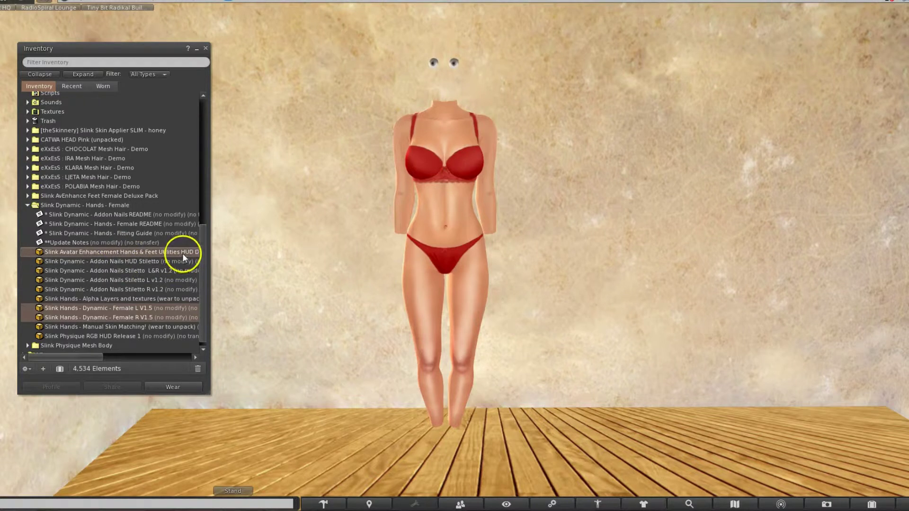
pyautogui.rightClick(144, 313)
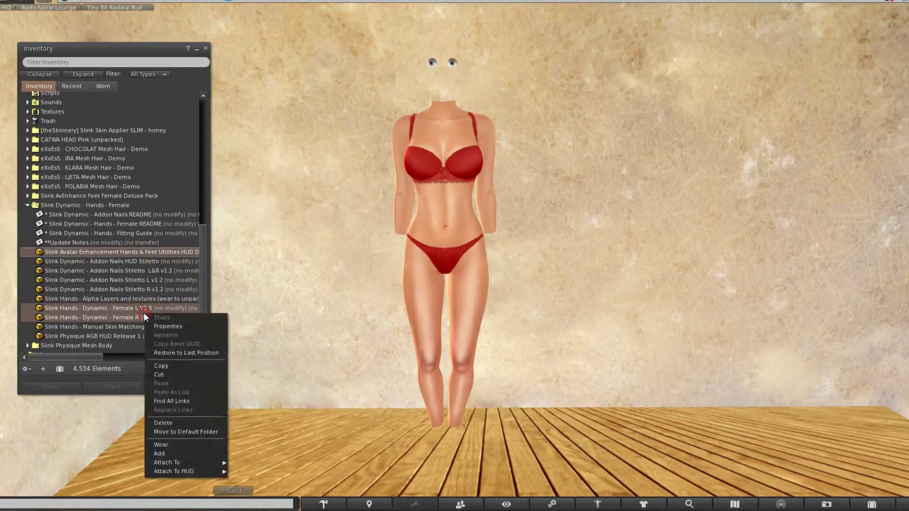
pyautogui.click(171, 364)
pyautogui.moveTo(203, 257); pyautogui.dragTo(208, 131)
pyautogui.click(73, 137)
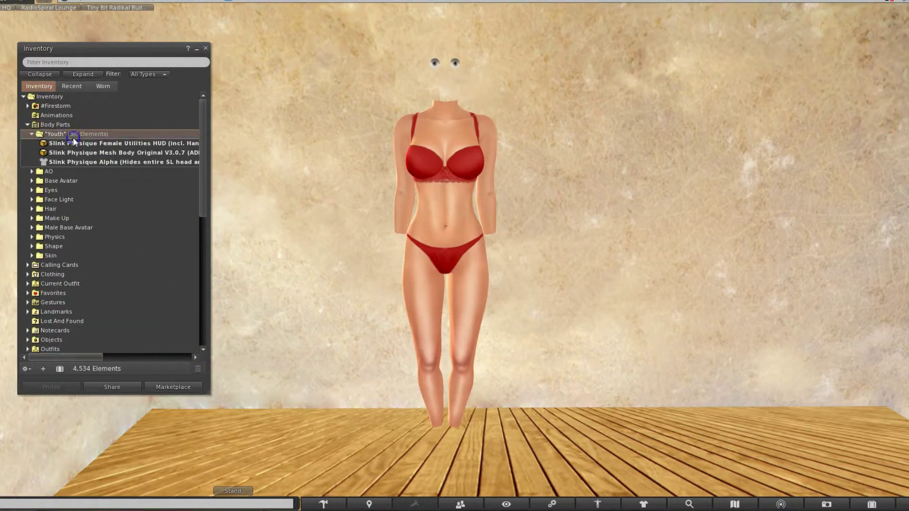
pyautogui.rightClick(73, 137)
pyautogui.click(102, 287)
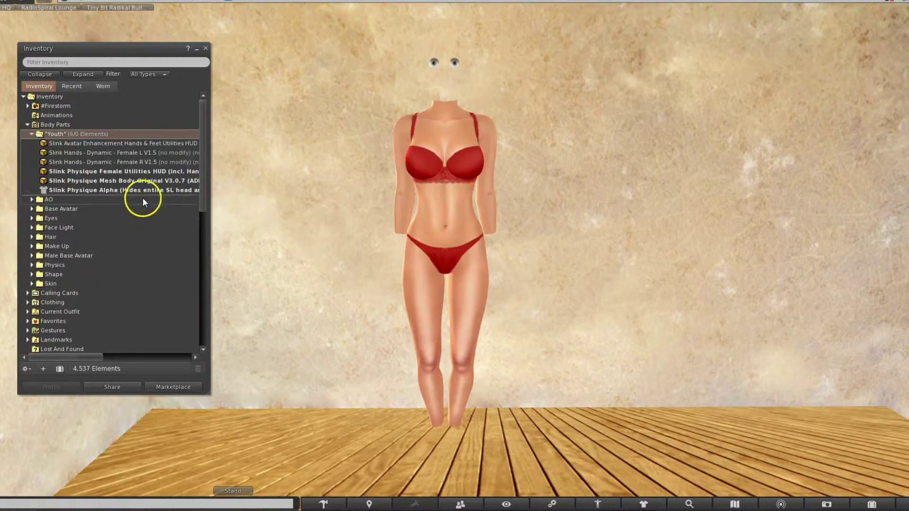
# Add the Hands & Feet Utilities HUD and both Slink Dynamic hands from the "Youth" folder to the avatar together.
pyautogui.click(113, 143)
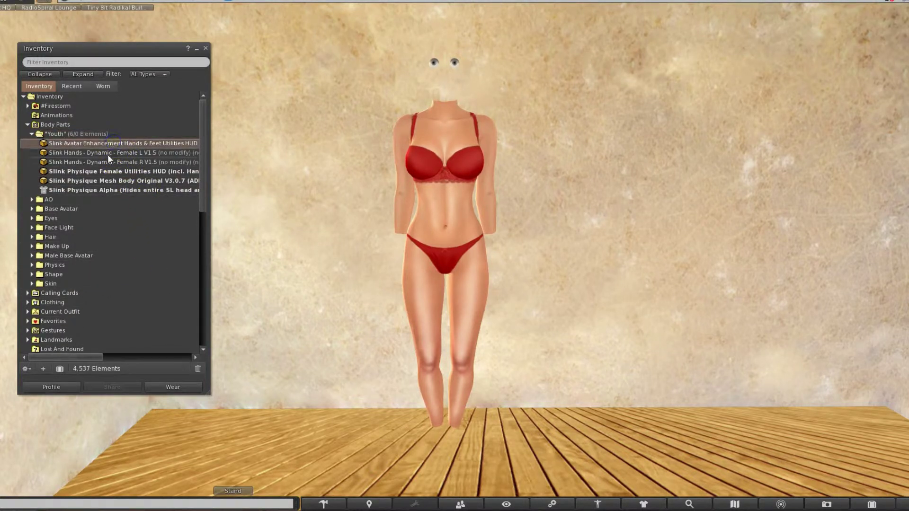
pyautogui.keyDown('shift'); pyautogui.click(107, 162); pyautogui.keyUp('shift')
pyautogui.rightClick(107, 162)
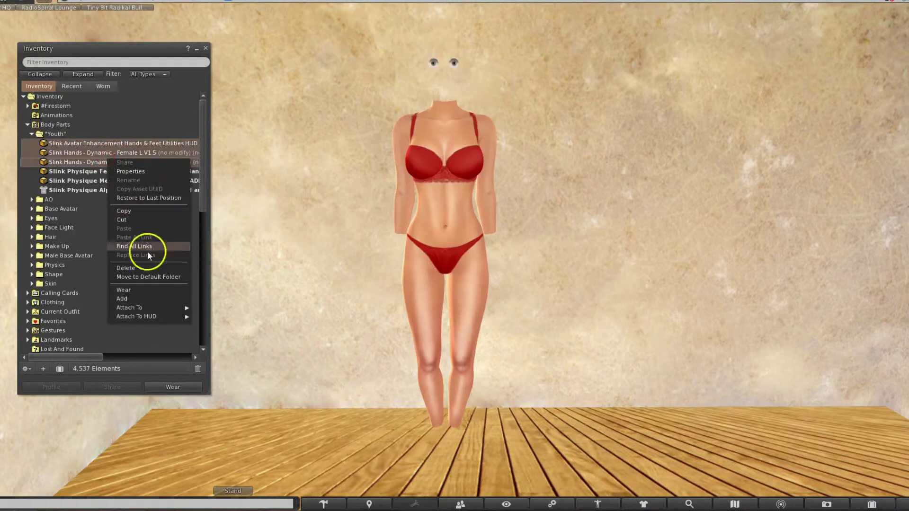
pyautogui.click(132, 300)
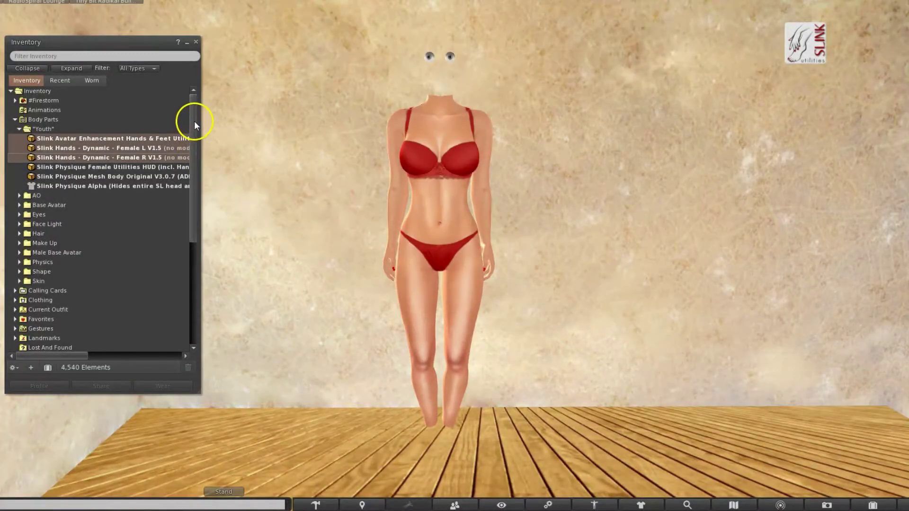
# Copy Slink Avatar Enhancement Feet Deluxe 2.6 from the Slink AvEnhance Feet Female Deluxe Pack folder into the "Youth" folder.
pyautogui.moveTo(194, 120); pyautogui.dragTo(194, 268)
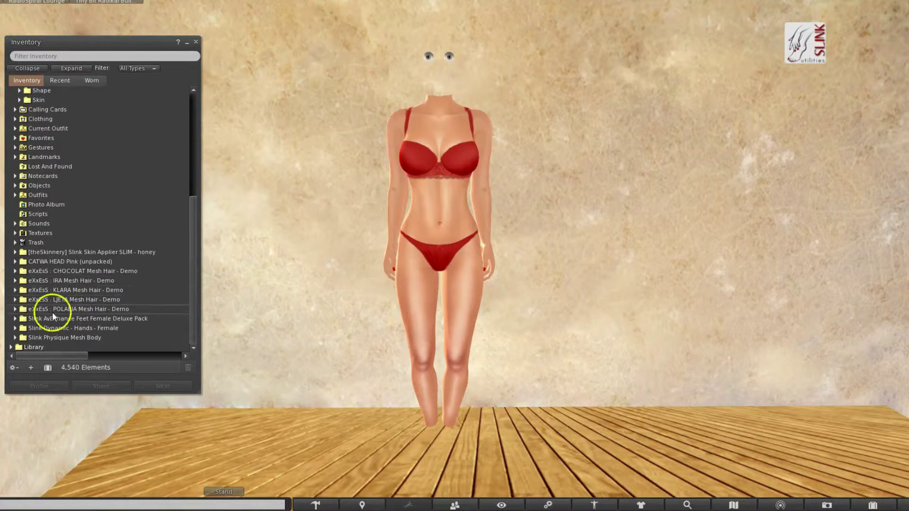
pyautogui.click(15, 319)
pyautogui.scroll(-5, 91, 297)
pyautogui.scroll(-1, 91, 298)
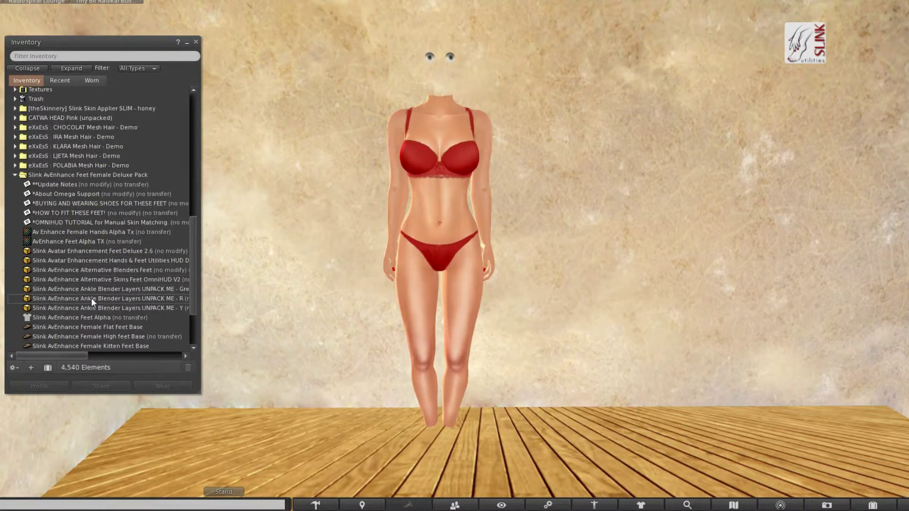
pyautogui.rightClick(108, 251)
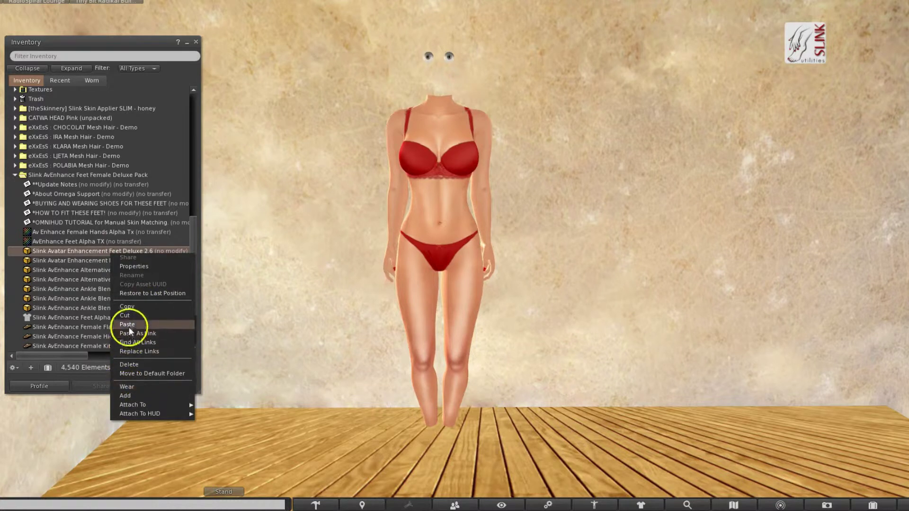
pyautogui.click(141, 307)
pyautogui.moveTo(195, 243); pyautogui.dragTo(203, 105)
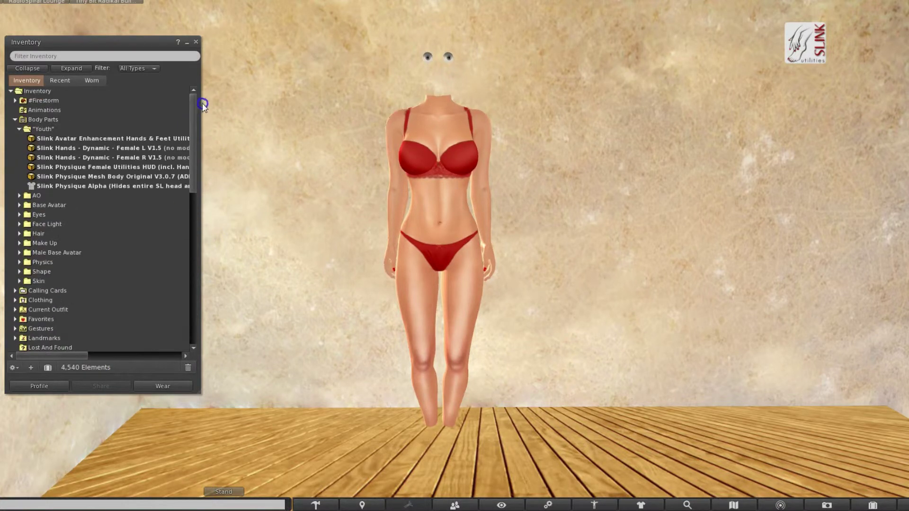
pyautogui.click(50, 130)
pyautogui.rightClick(51, 130)
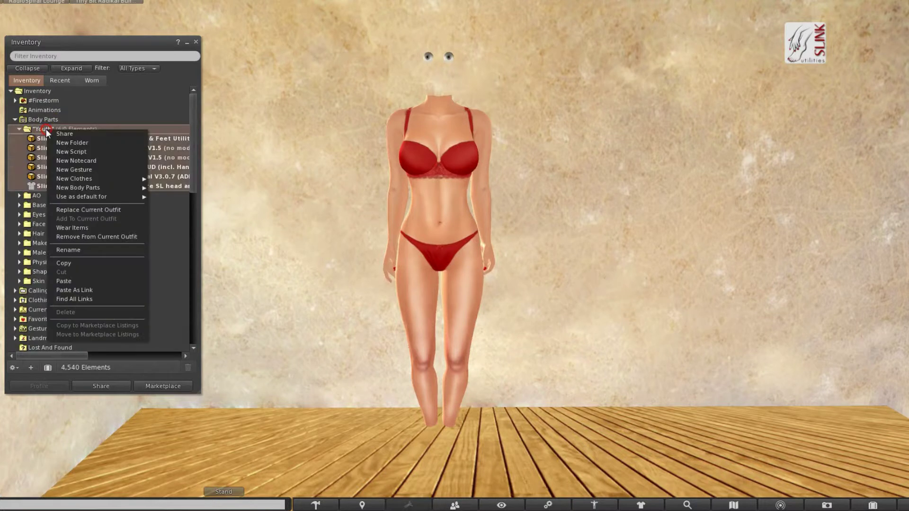
pyautogui.click(69, 280)
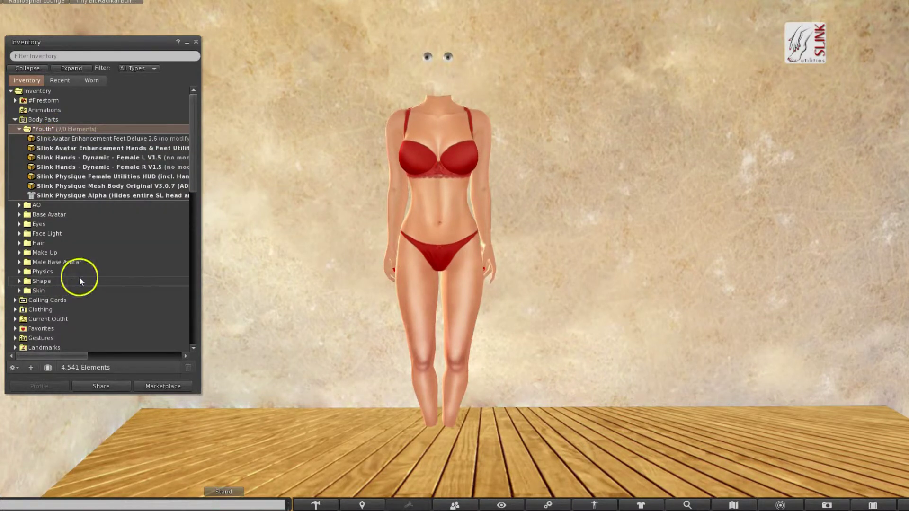
# Add Slink Avatar Enhancement Feet Deluxe 2.6 from the "Youth" folder to the avatar.
pyautogui.click(127, 140)
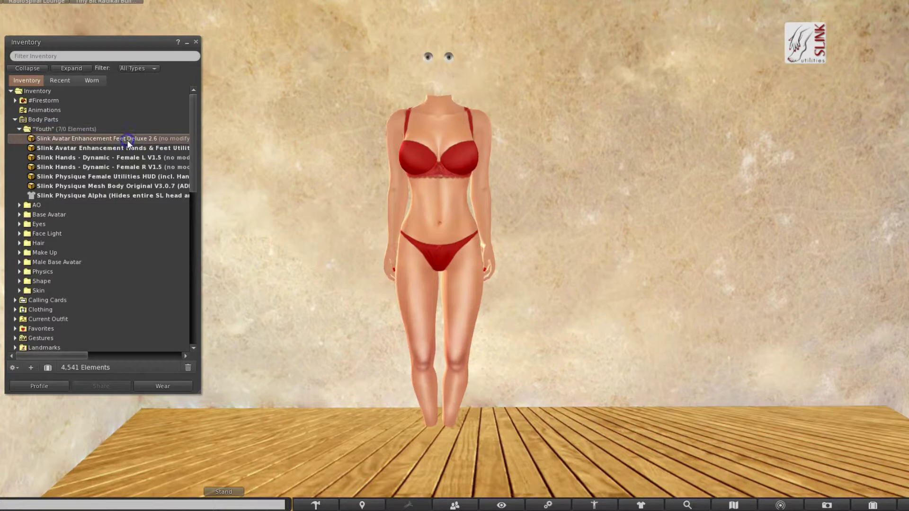
pyautogui.rightClick(127, 140)
pyautogui.click(143, 283)
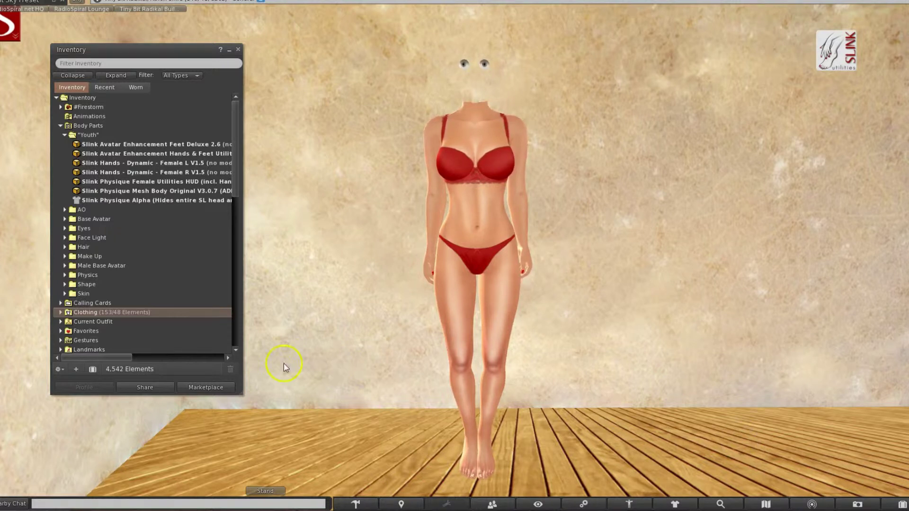
# Add Omega System Installer - Slink from the Omega System Kit - Slink folder under Clothing, Omega Installers, to the avatar.
pyautogui.click(60, 312)
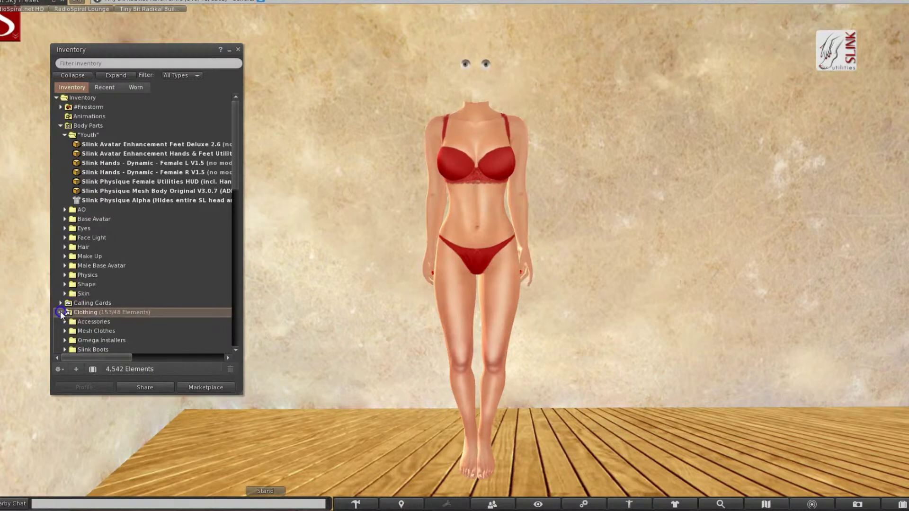
pyautogui.scroll(-2, 118, 298)
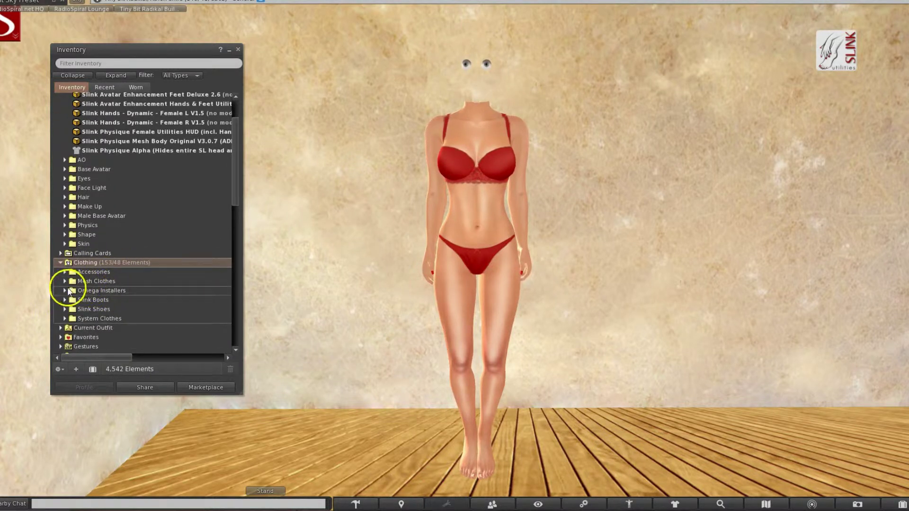
pyautogui.click(65, 290)
pyautogui.click(69, 300)
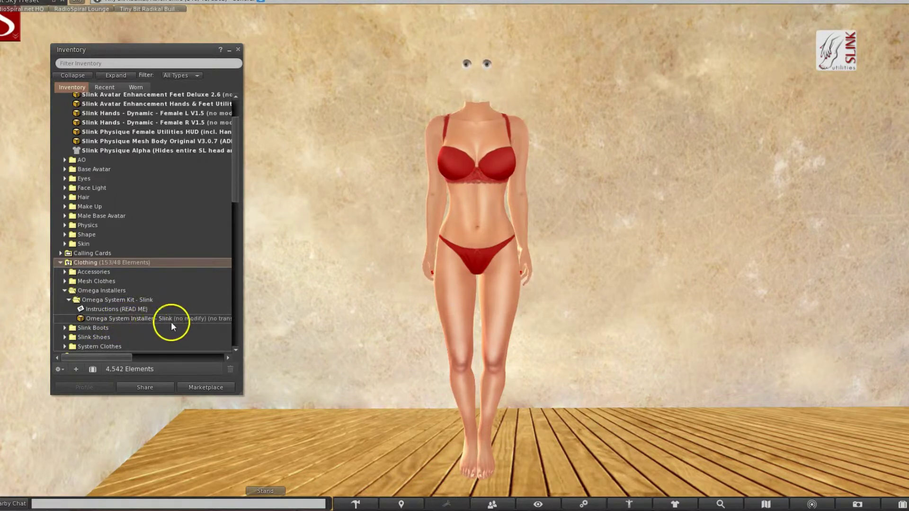
pyautogui.click(146, 317)
pyautogui.rightClick(147, 318)
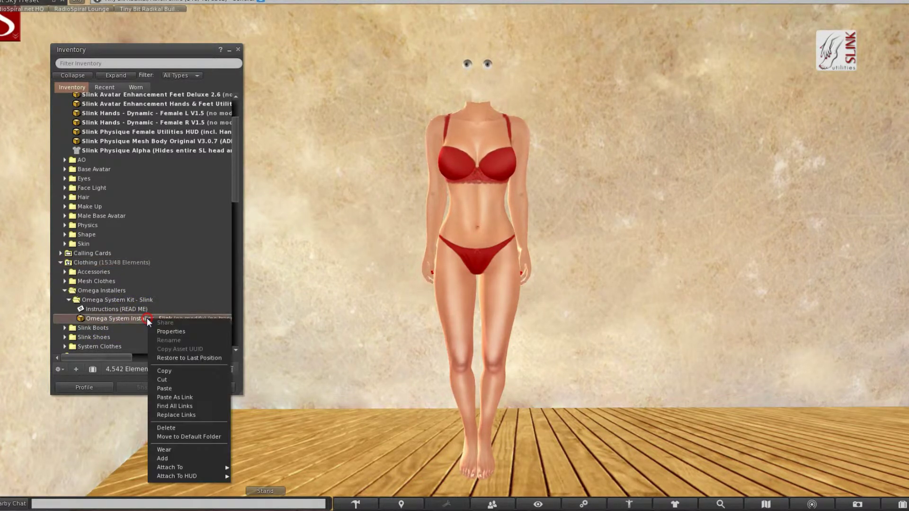
pyautogui.click(162, 458)
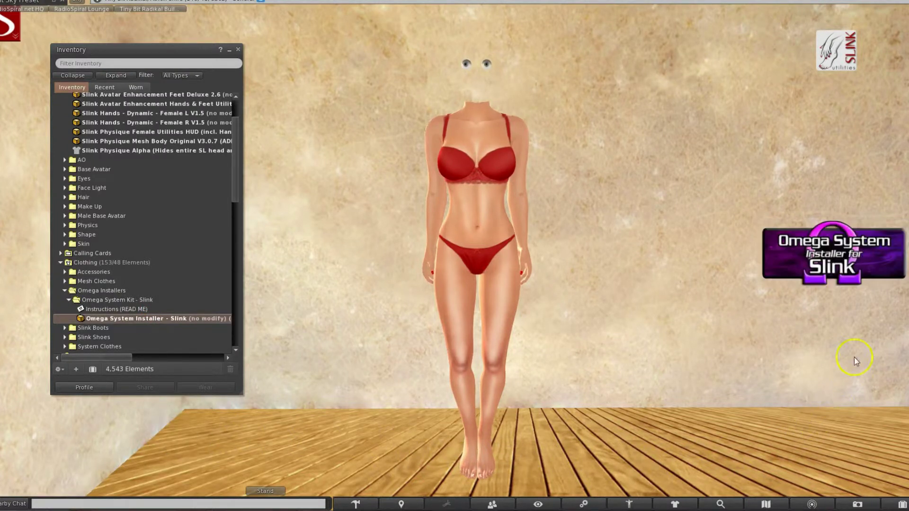
# Run the Omega System installer for Slink, checking its messages in the nearby chat, and detach the installer HUD.
pyautogui.click(822, 252)
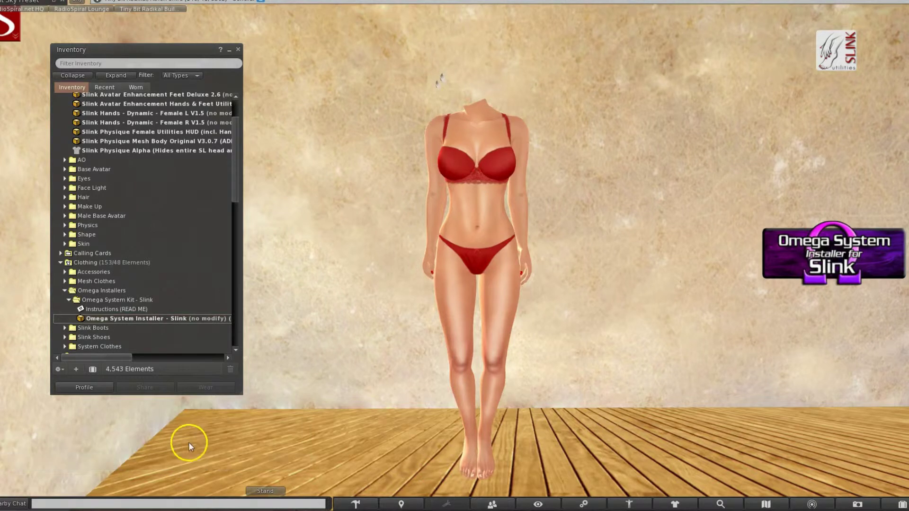
pyautogui.click(15, 503)
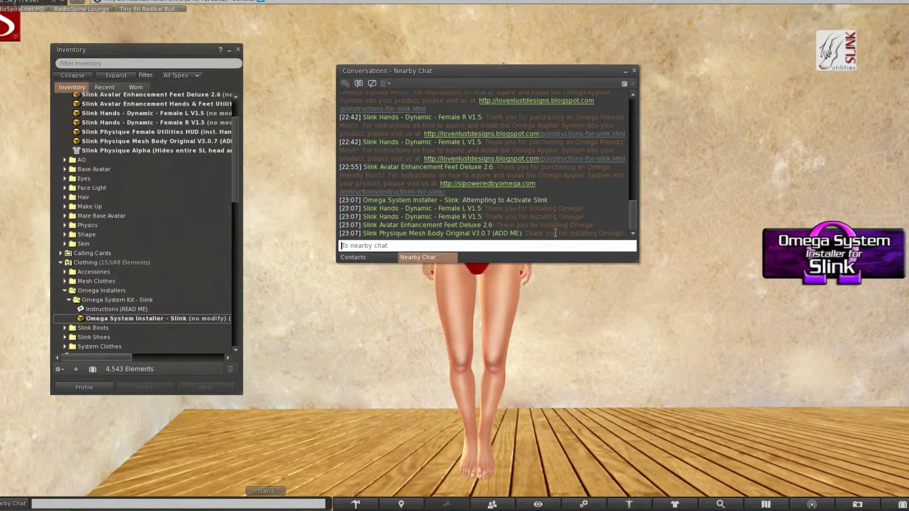
pyautogui.click(560, 226)
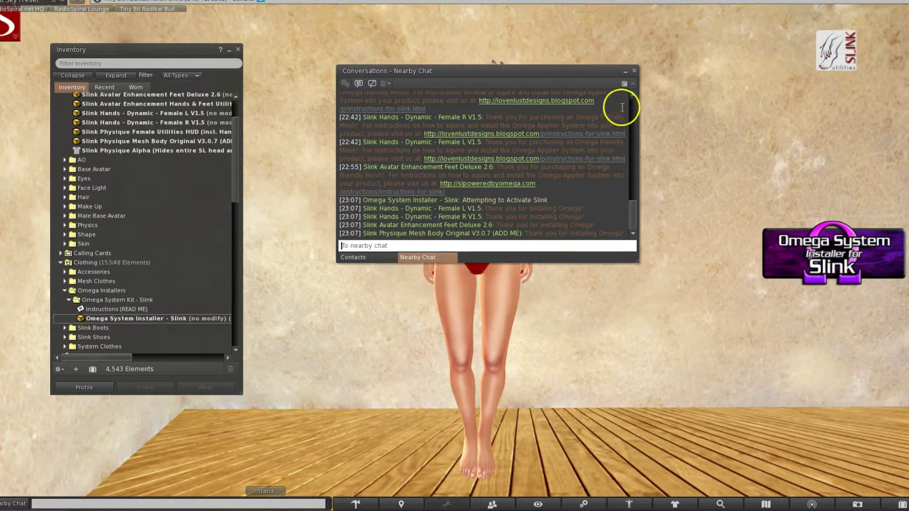
pyautogui.click(633, 70)
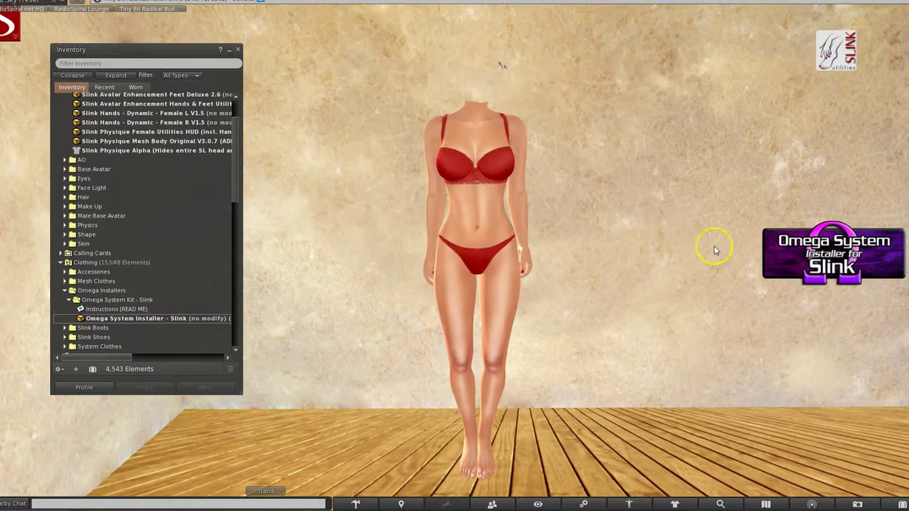
pyautogui.rightClick(811, 250)
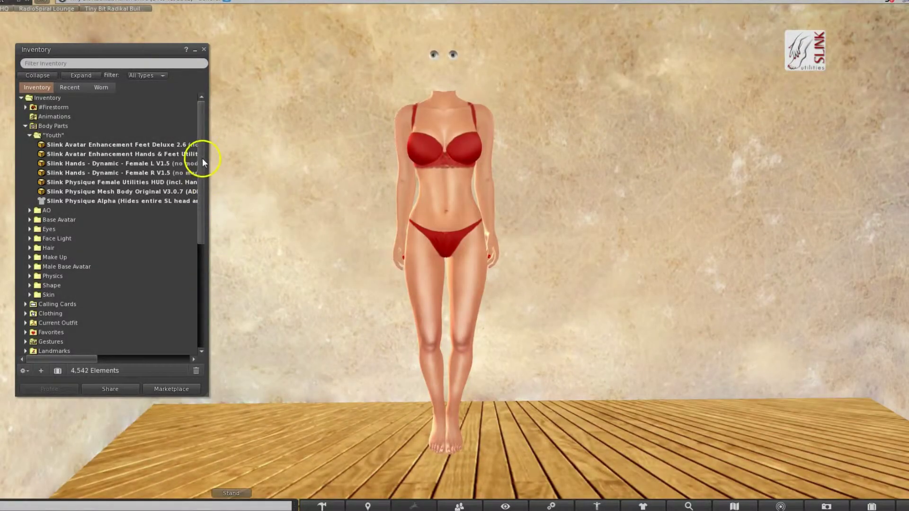
# Copy the CATWA Bento Brows Shape, Bento Female Shape, ALPHA HEAD & EYES, EYES RIG Pink, HEAD Pink and TEETH B [Small] items into the "Youth" folder.
pyautogui.moveTo(202, 145); pyautogui.dragTo(219, 282)
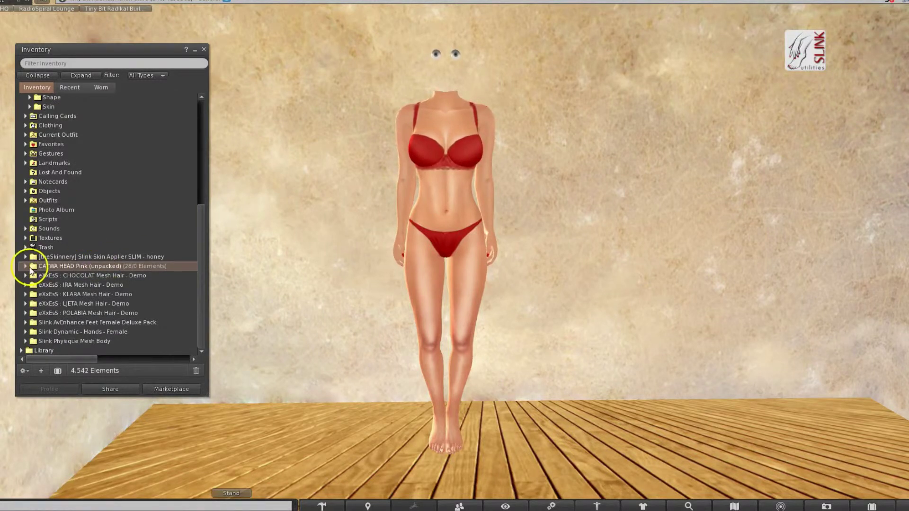
pyautogui.click(26, 266)
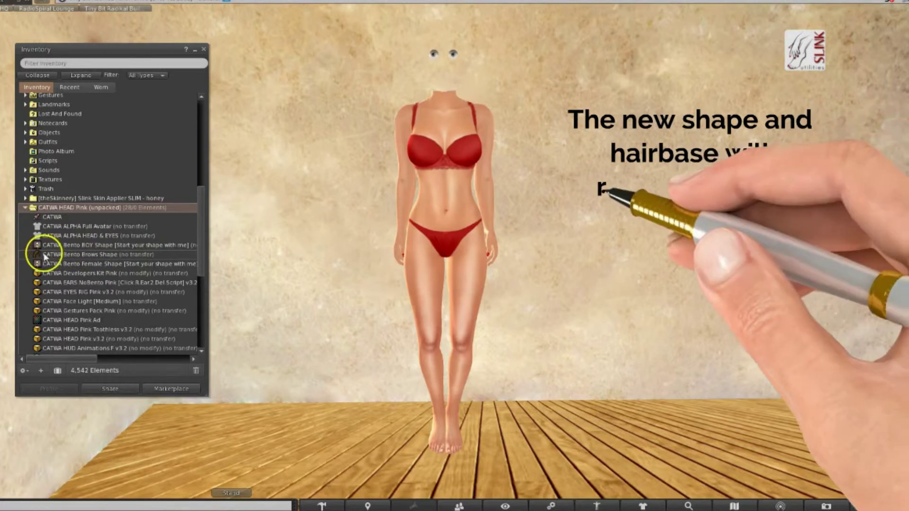
pyautogui.keyDown('ctrl'); pyautogui.click(74, 266); pyautogui.keyUp('ctrl')
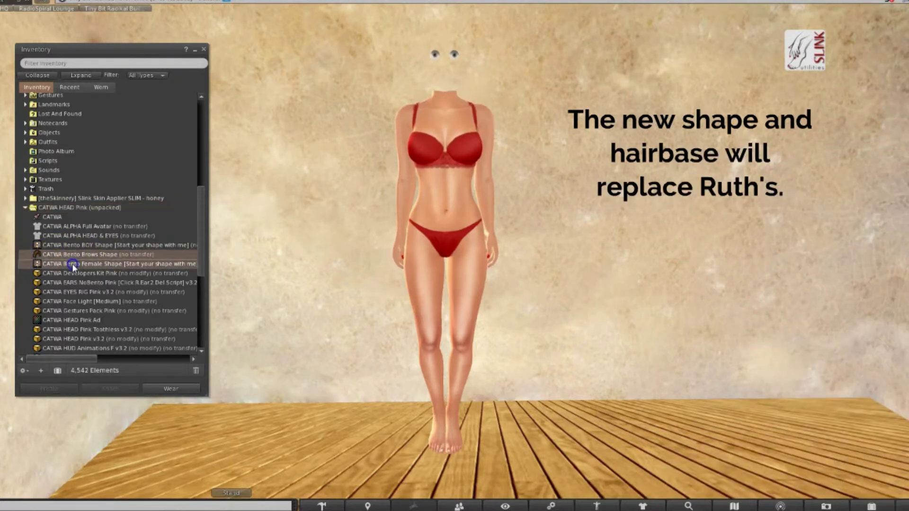
pyautogui.scroll(-3, 115, 271)
pyautogui.scroll(-2, 115, 271)
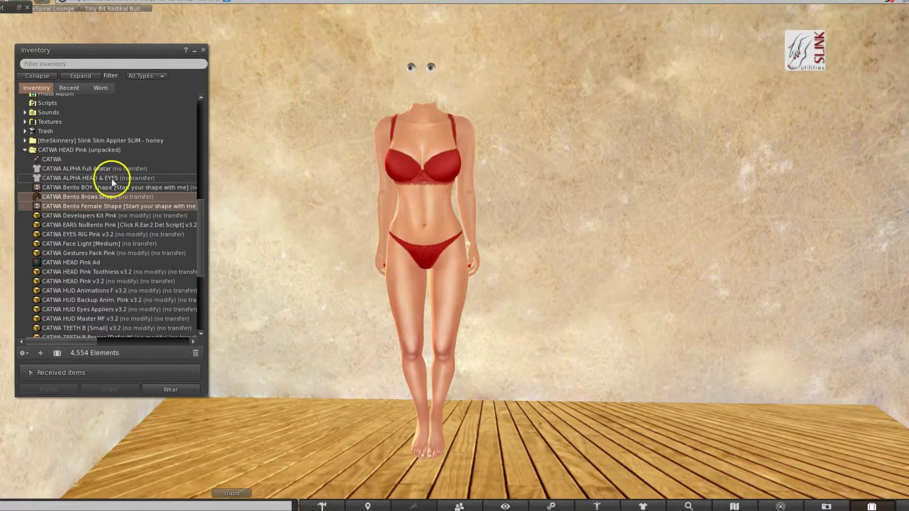
pyautogui.keyDown('ctrl'); pyautogui.click(109, 178); pyautogui.keyUp('ctrl')
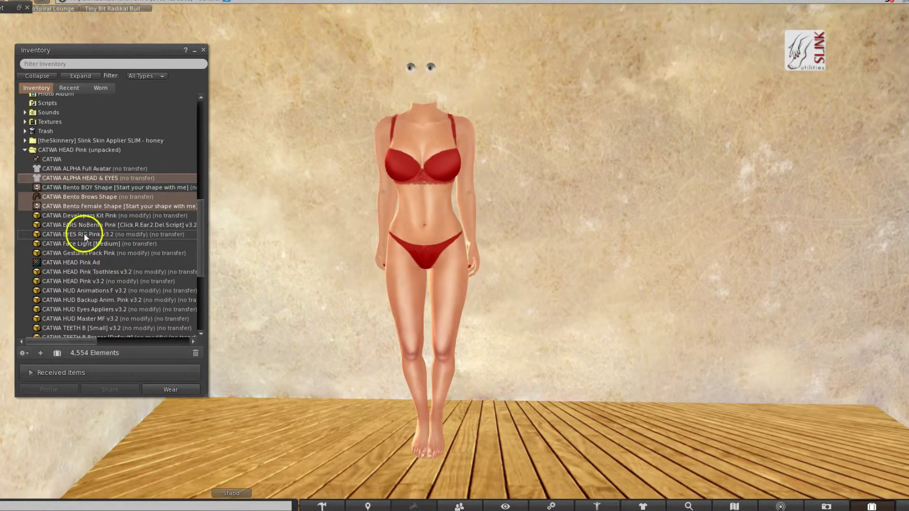
pyautogui.keyDown('ctrl'); pyautogui.click(71, 234); pyautogui.keyUp('ctrl')
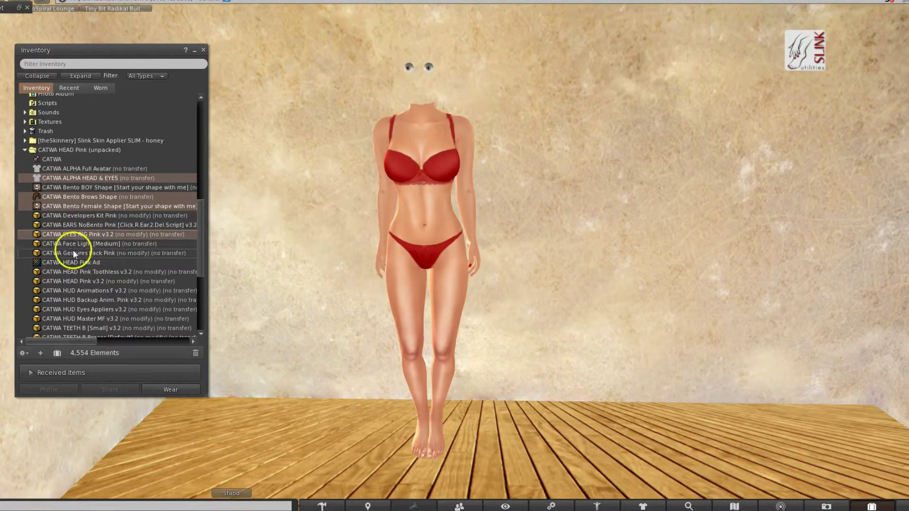
pyautogui.keyDown('ctrl'); pyautogui.click(73, 283); pyautogui.keyUp('ctrl')
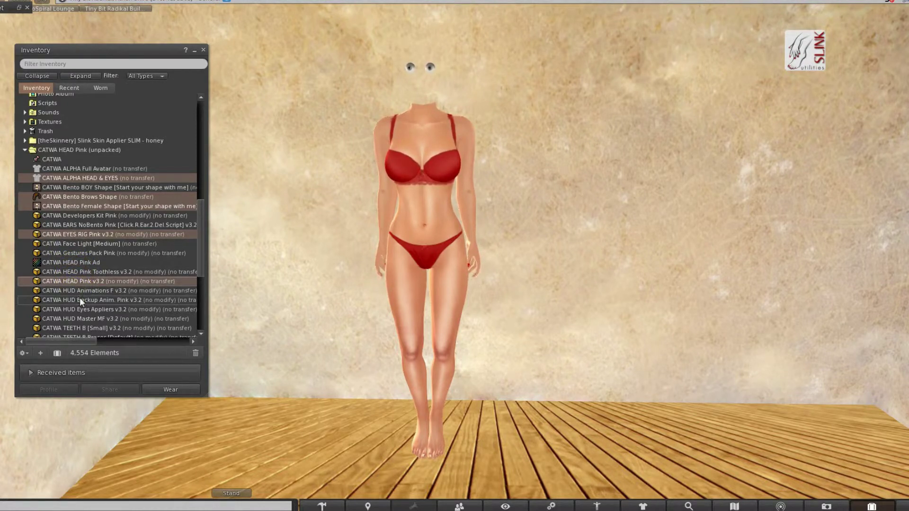
pyautogui.keyDown('ctrl'); pyautogui.click(75, 329); pyautogui.keyUp('ctrl')
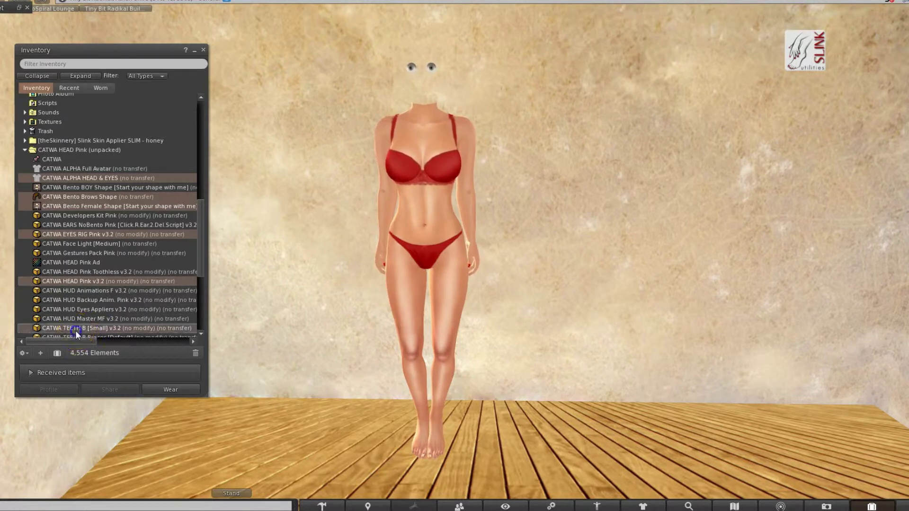
pyautogui.rightClick(75, 331)
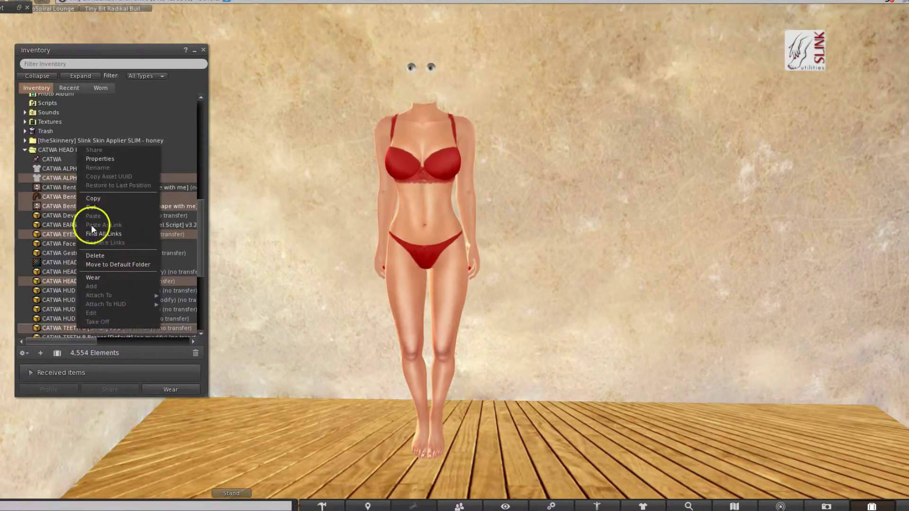
pyautogui.click(92, 198)
pyautogui.moveTo(198, 254); pyautogui.dragTo(194, 141)
pyautogui.click(61, 138)
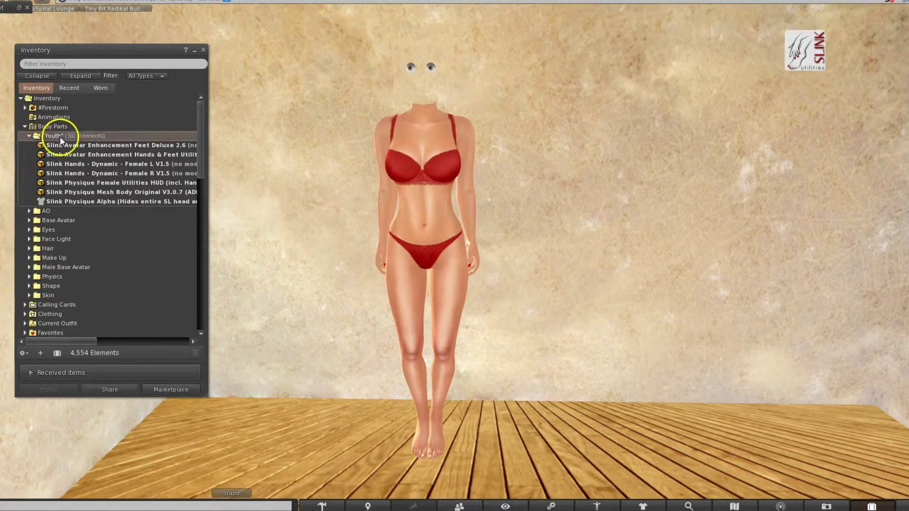
pyautogui.rightClick(60, 136)
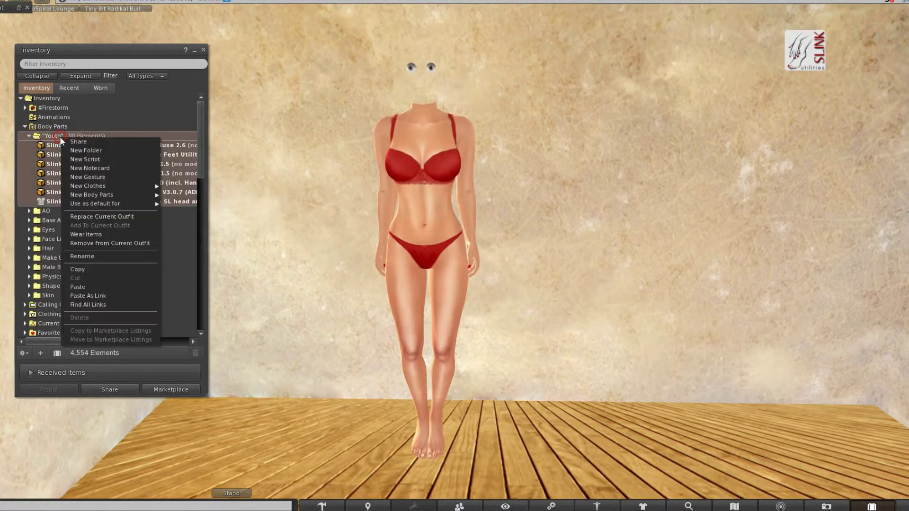
pyautogui.click(83, 287)
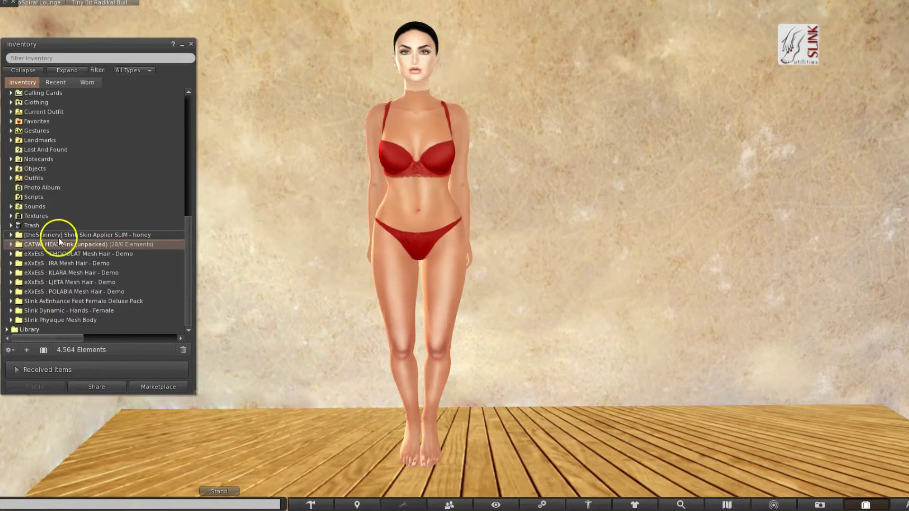
# Add CATWA HUD Master MF v3.2 from the CATWA HEAD Pink (unpacked) folder to the avatar.
pyautogui.click(133, 240)
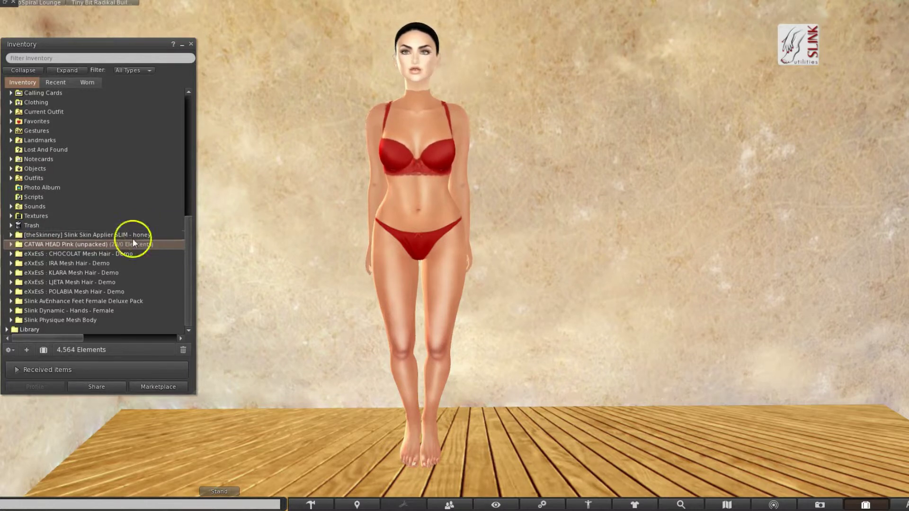
pyautogui.doubleClick(30, 245)
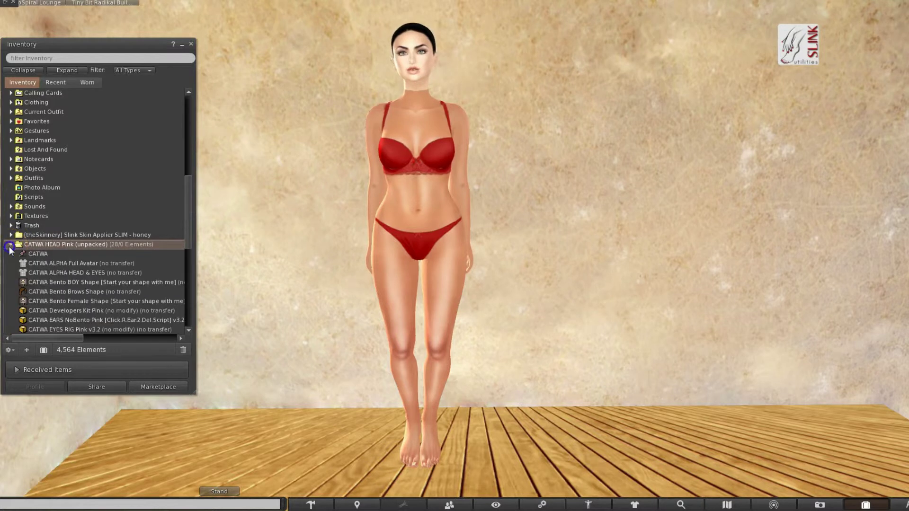
pyautogui.scroll(-5, 67, 262)
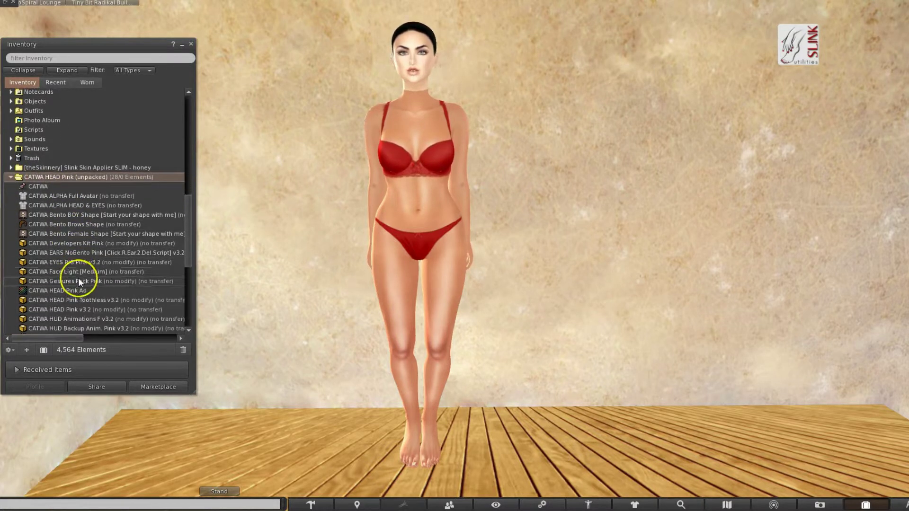
pyautogui.scroll(-2, 78, 278)
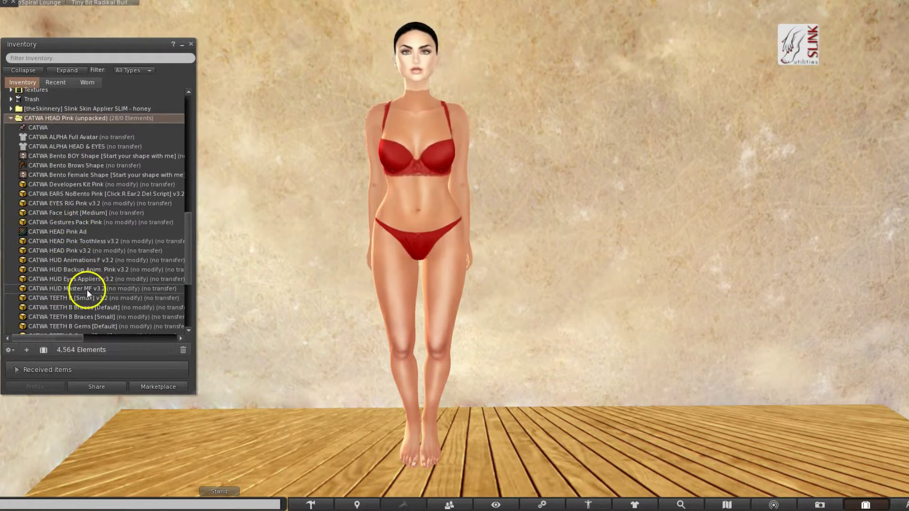
pyautogui.click(87, 289)
pyautogui.rightClick(87, 289)
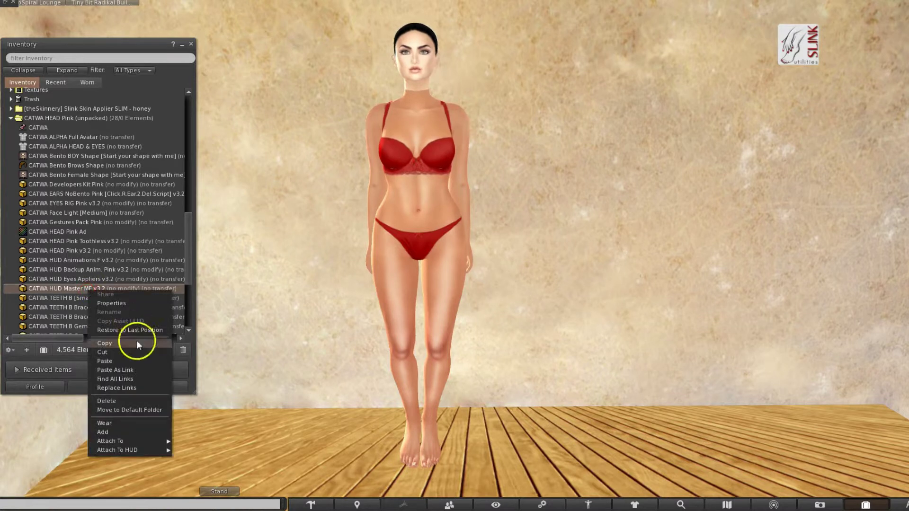
pyautogui.click(112, 431)
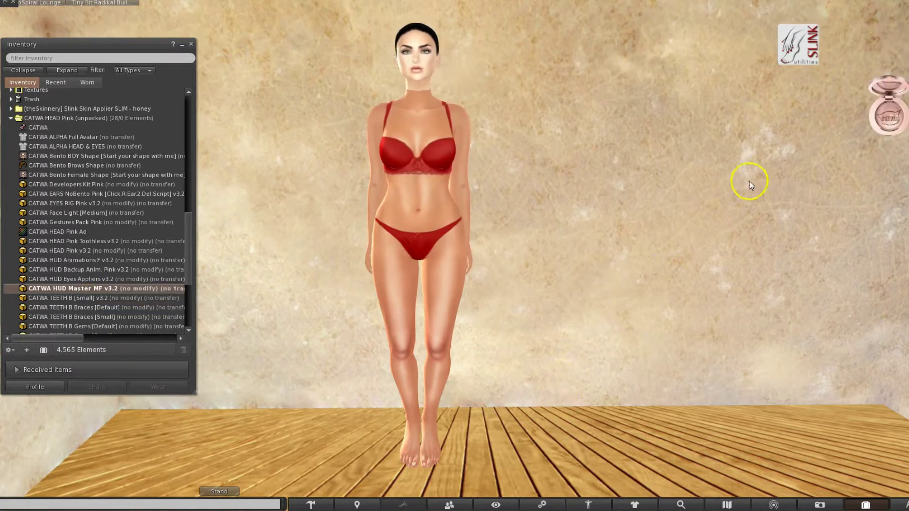
# Apply the last Honey skin, just before the Toffee ones, to the head with the CATWA Master HUD.
pyautogui.click(889, 119)
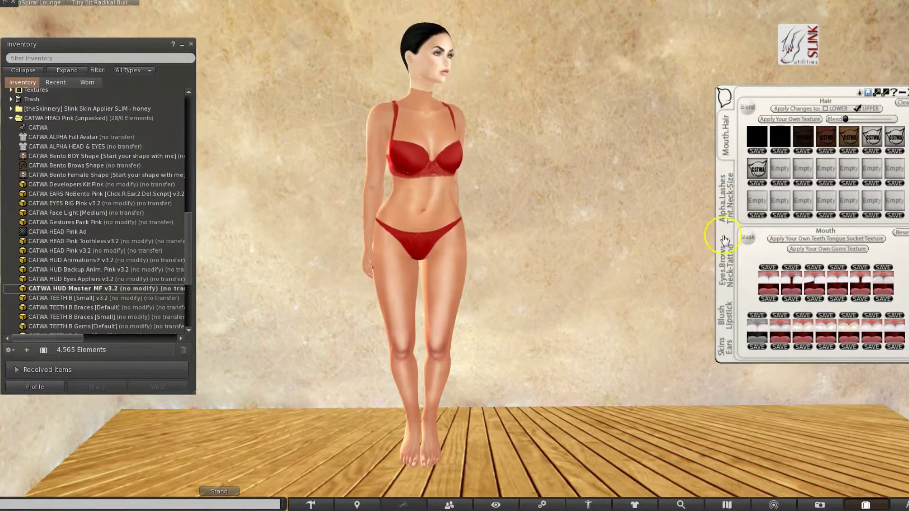
pyautogui.click(728, 353)
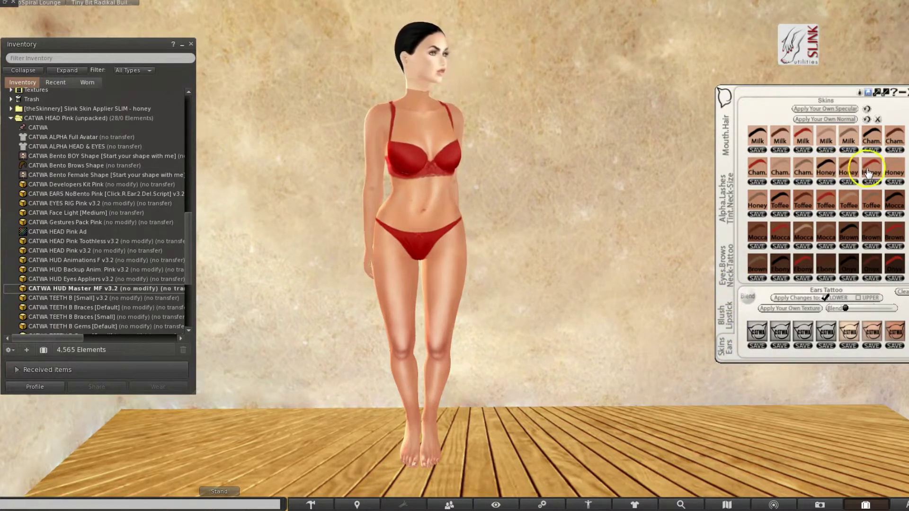
pyautogui.click(756, 205)
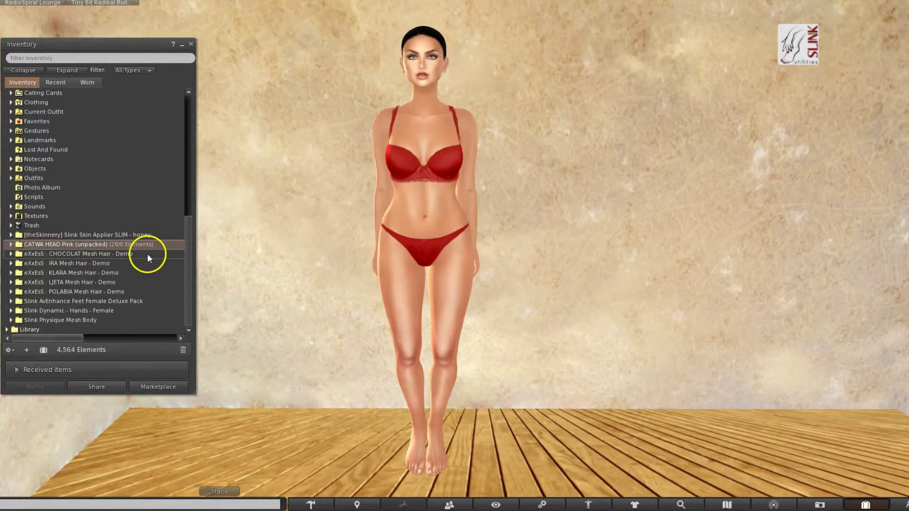
# Add [theSkinnery] Slink Skin Applier SLIM Nip1 - honey to the avatar and apply the CL4 frecks skin from its first group.
pyautogui.doubleClick(33, 236)
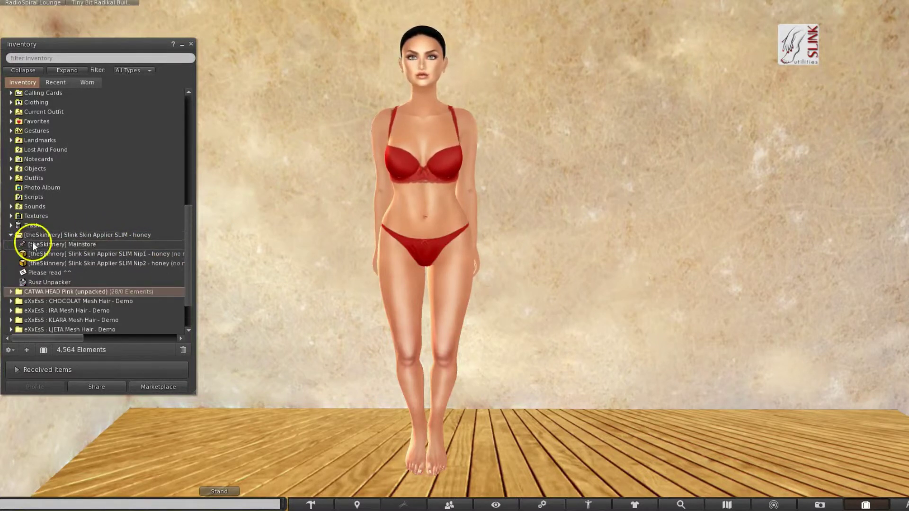
pyautogui.rightClick(144, 254)
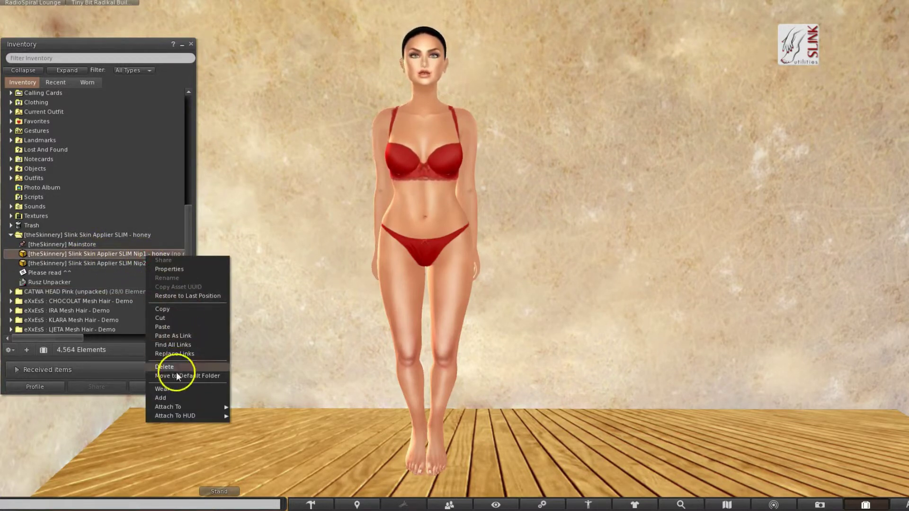
pyautogui.click(171, 397)
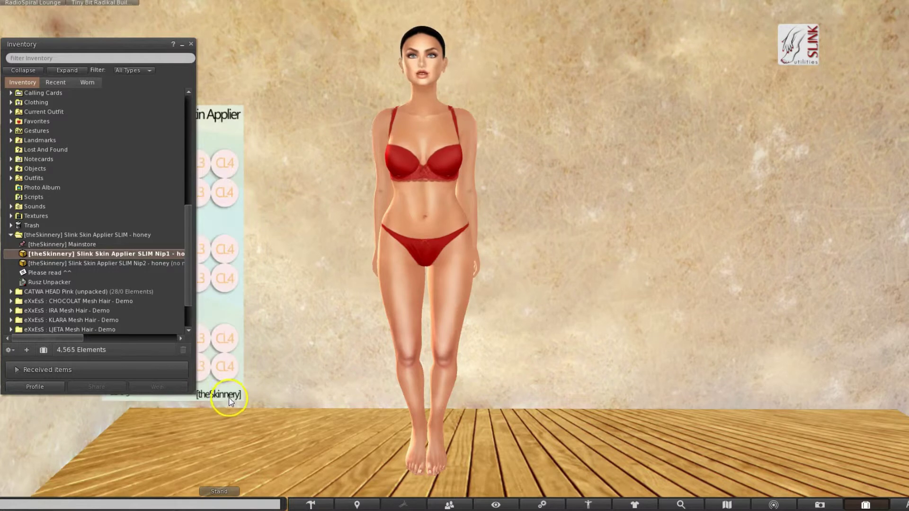
pyautogui.click(181, 45)
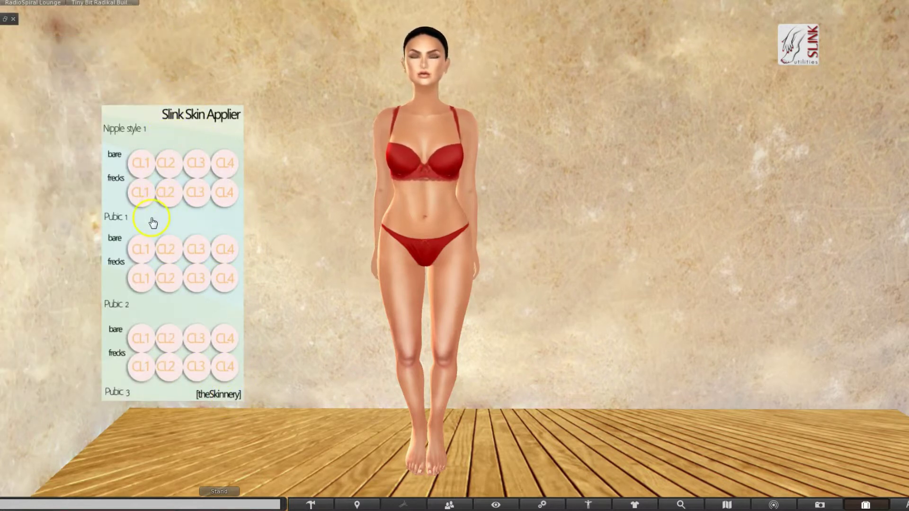
pyautogui.click(225, 193)
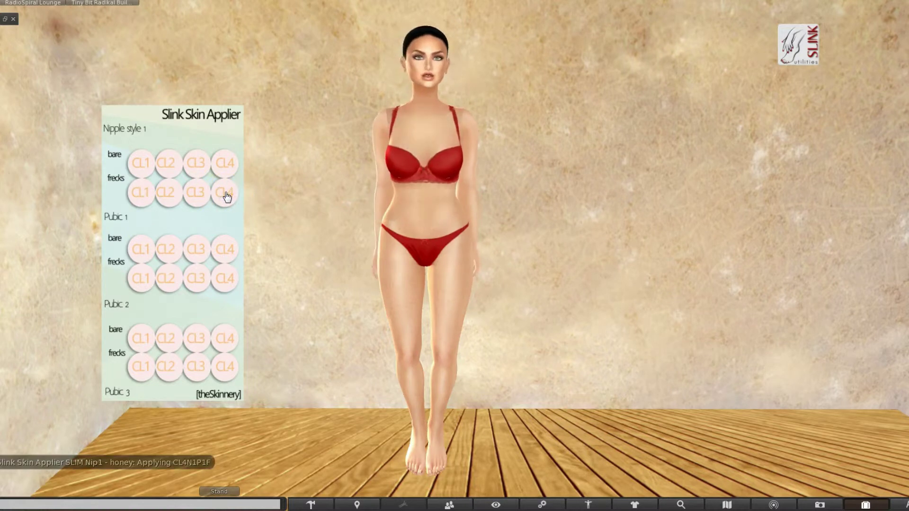